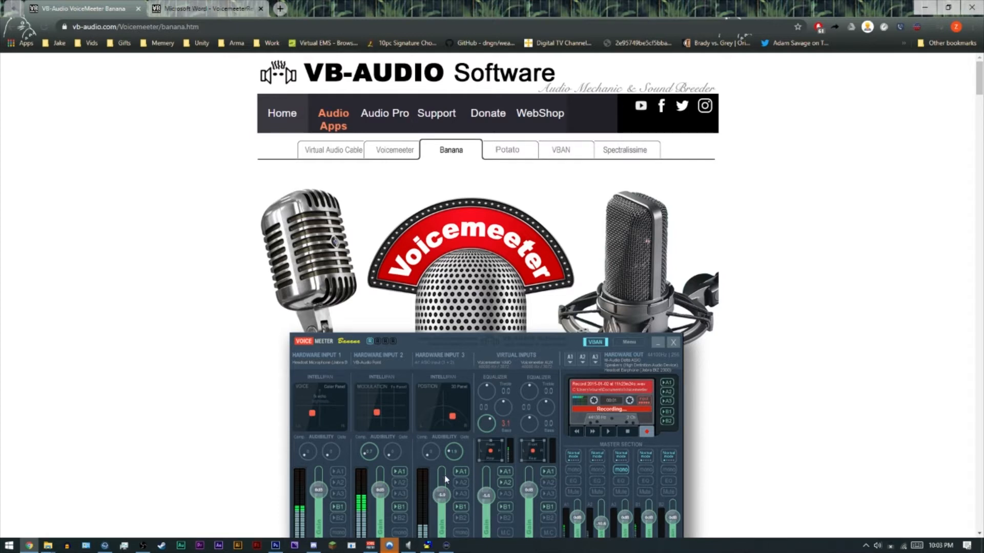
Bring up Stream Deck and Voicemeeter Banana, place them side by side, and return to the VB-Audio web page
{"action": "left_click", "coordinate": [446, 546]}
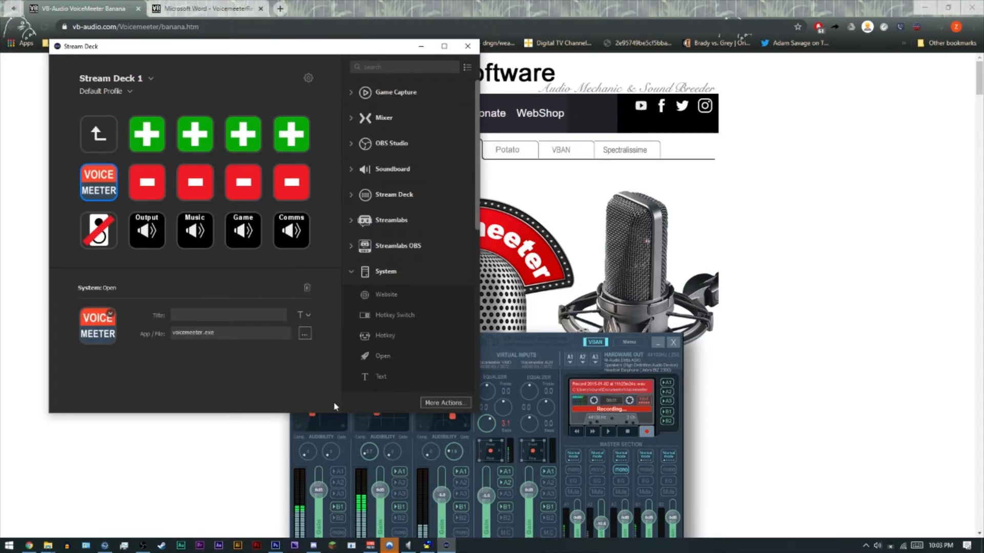
{"action": "left_click", "coordinate": [370, 545]}
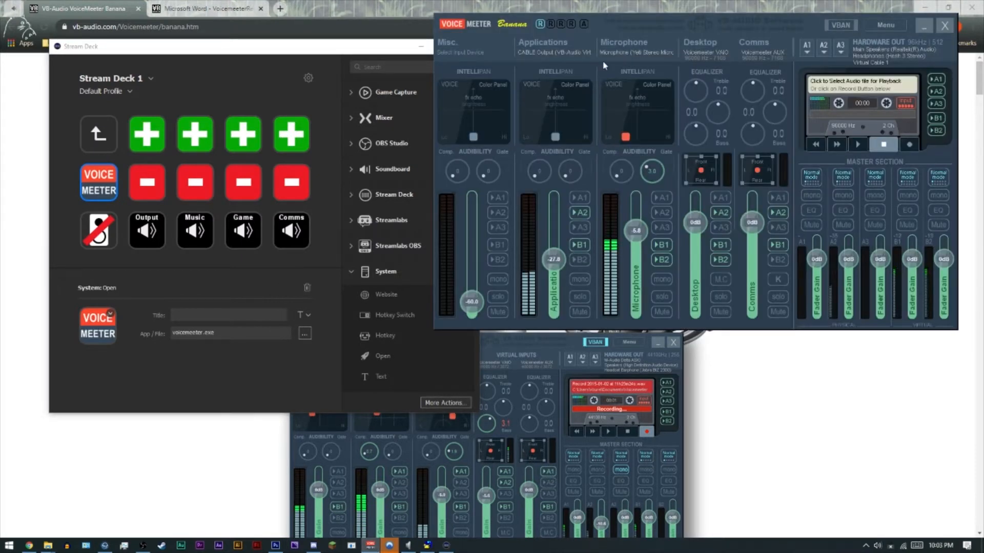
{"action": "left_click_drag", "start_coordinate": [600, 33], "coordinate": [620, 120]}
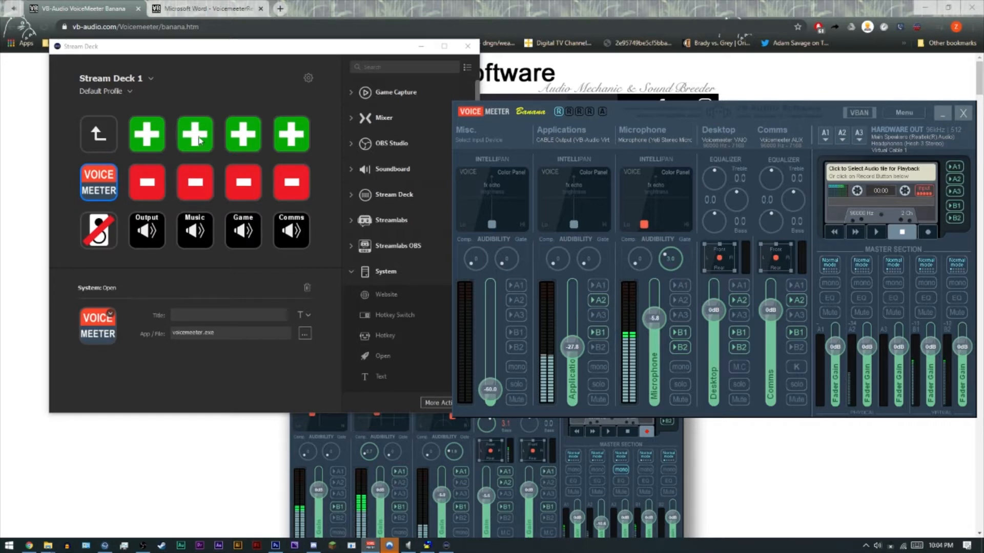
{"action": "left_click", "coordinate": [35, 161]}
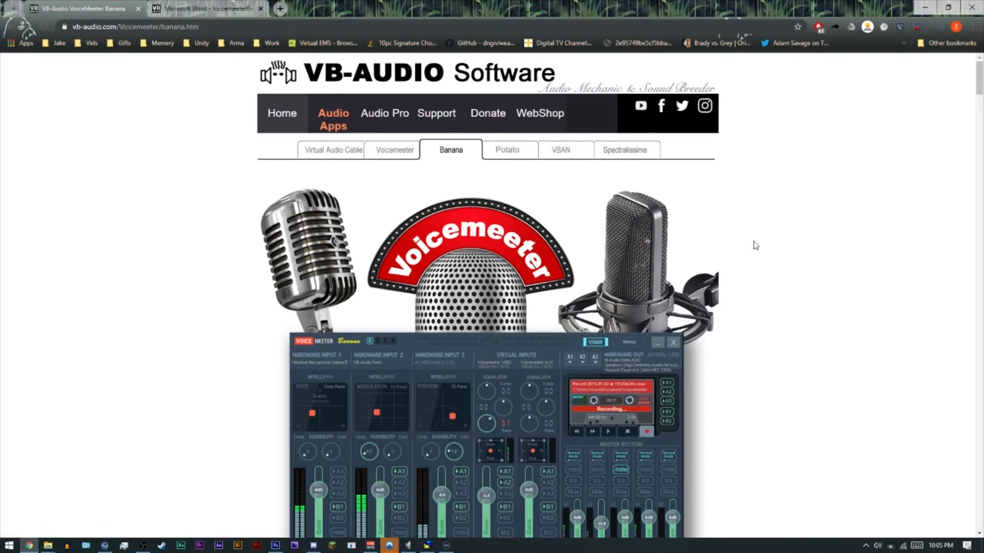
Switch to Stream Deck and go back from the Voicemeeter folder to the profile's top-level keys
{"action": "left_click", "coordinate": [446, 545]}
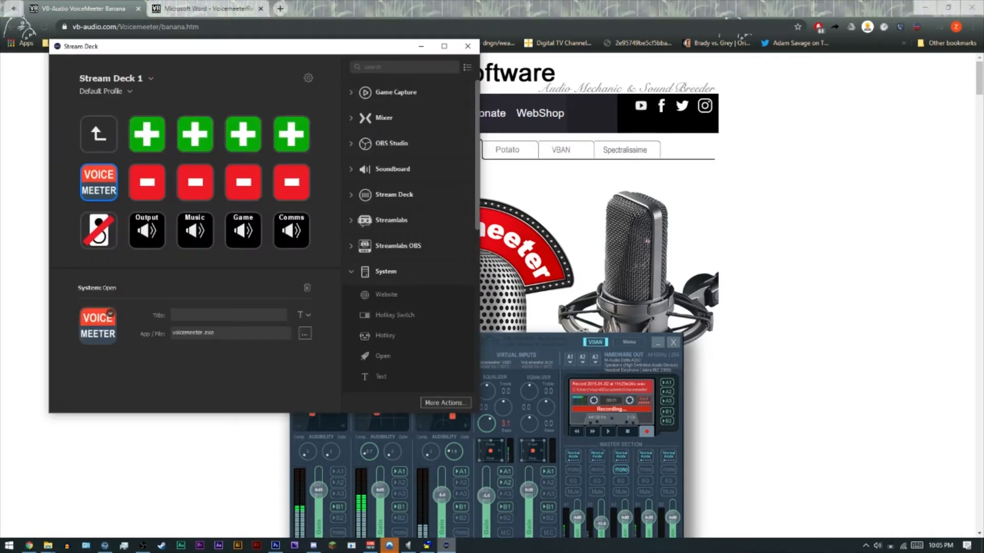
{"action": "left_click", "coordinate": [108, 147]}
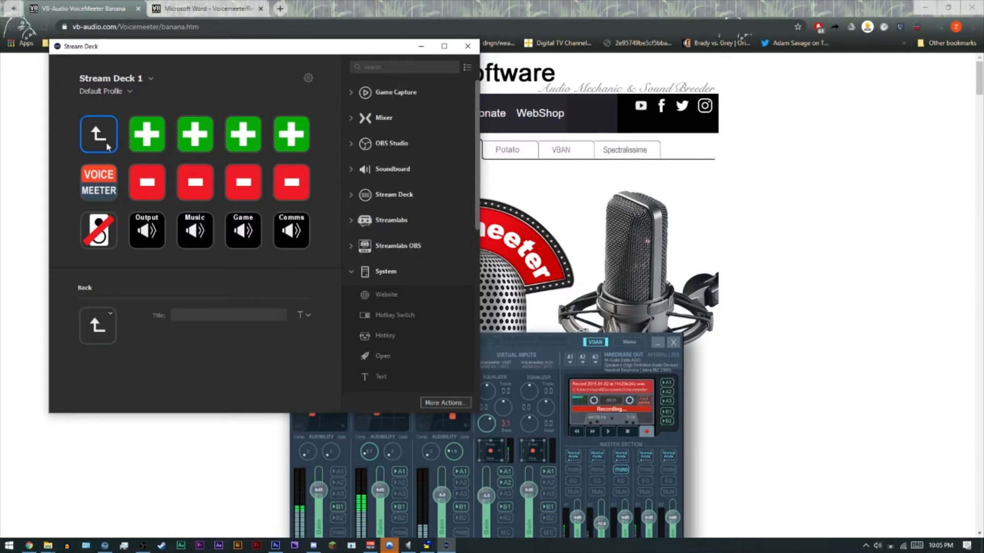
{"action": "left_click", "coordinate": [108, 147]}
{"action": "left_click", "coordinate": [108, 147]}
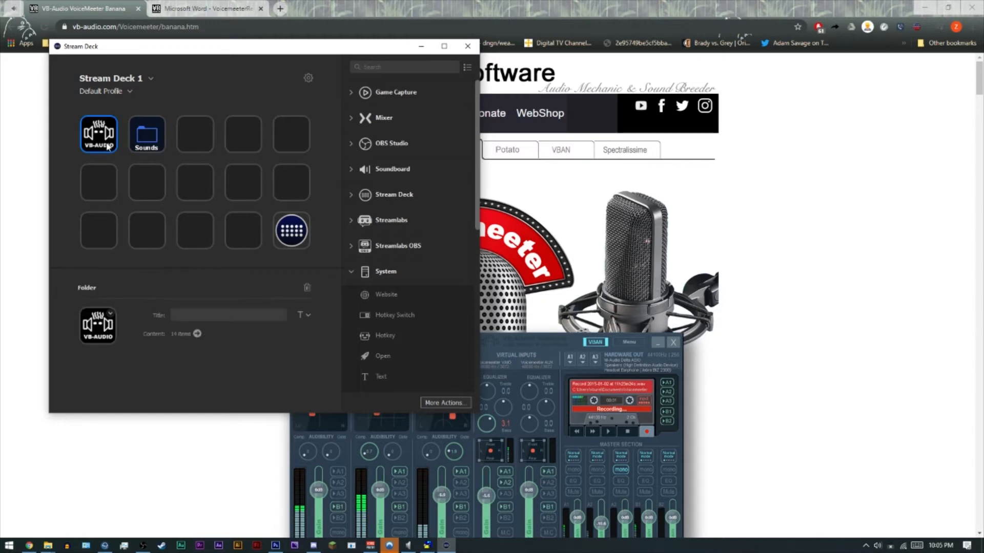
Look through the Stream Deck and System action categories and inspect the key that opens StreamDeck.exe
{"action": "left_click", "coordinate": [359, 275]}
{"action": "left_click", "coordinate": [356, 198]}
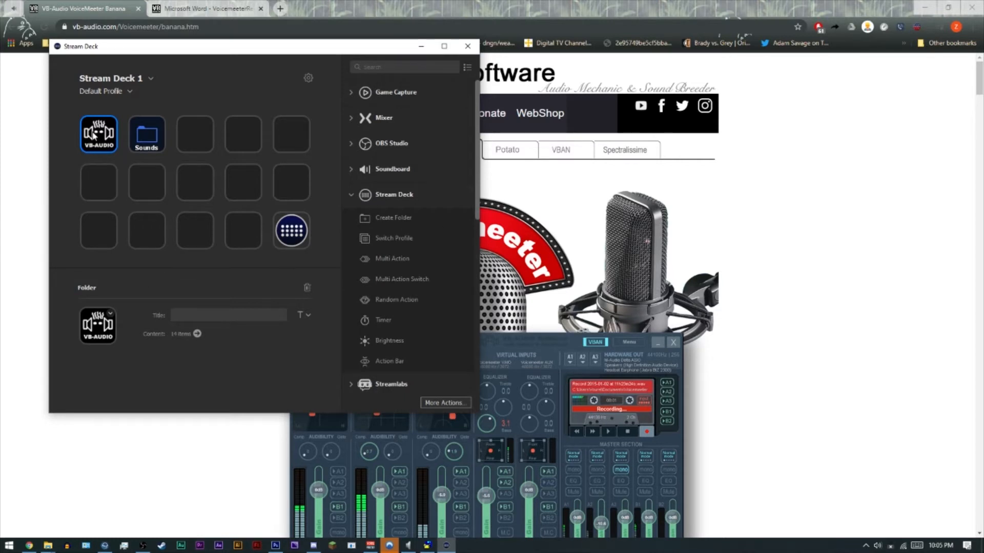
{"action": "left_click", "coordinate": [297, 228]}
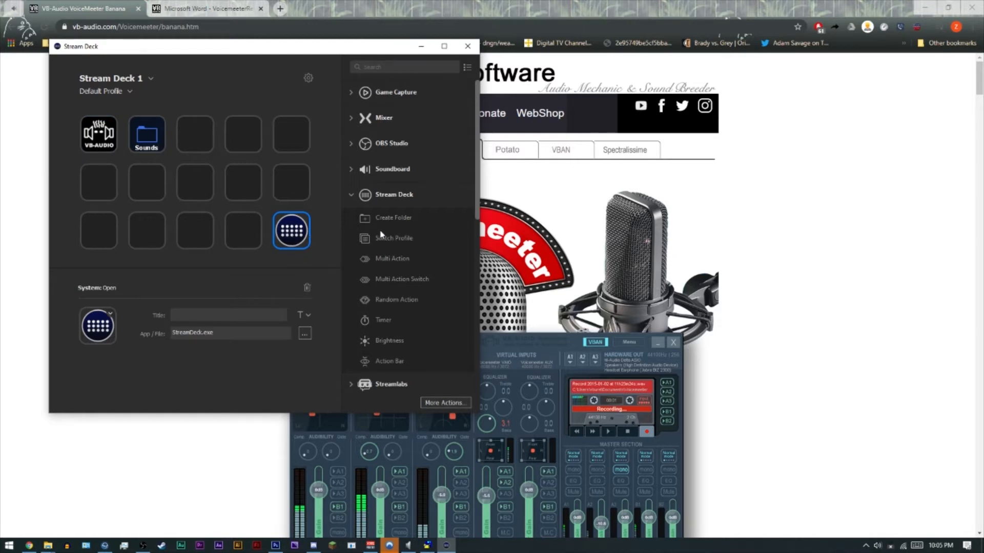
{"action": "left_click", "coordinate": [349, 197]}
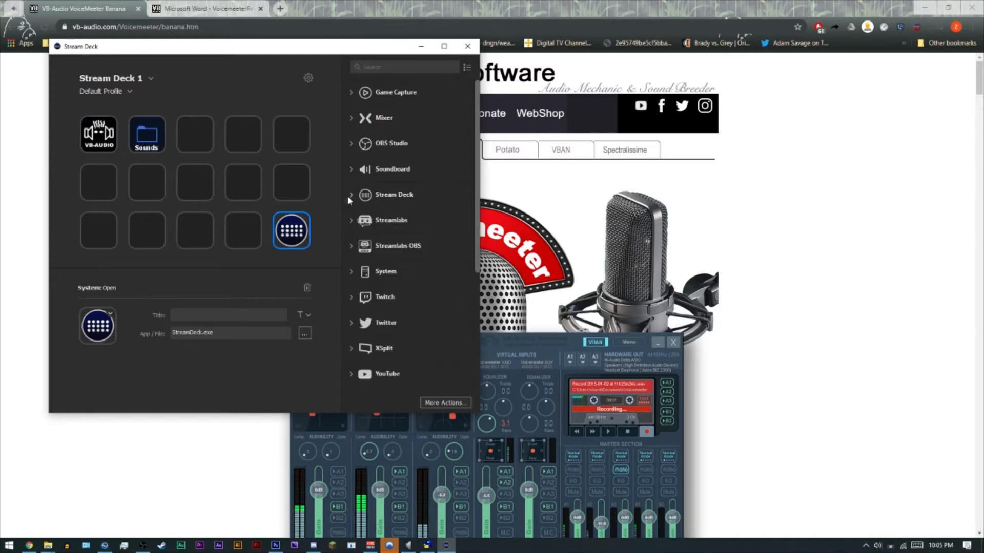
{"action": "left_click", "coordinate": [351, 277]}
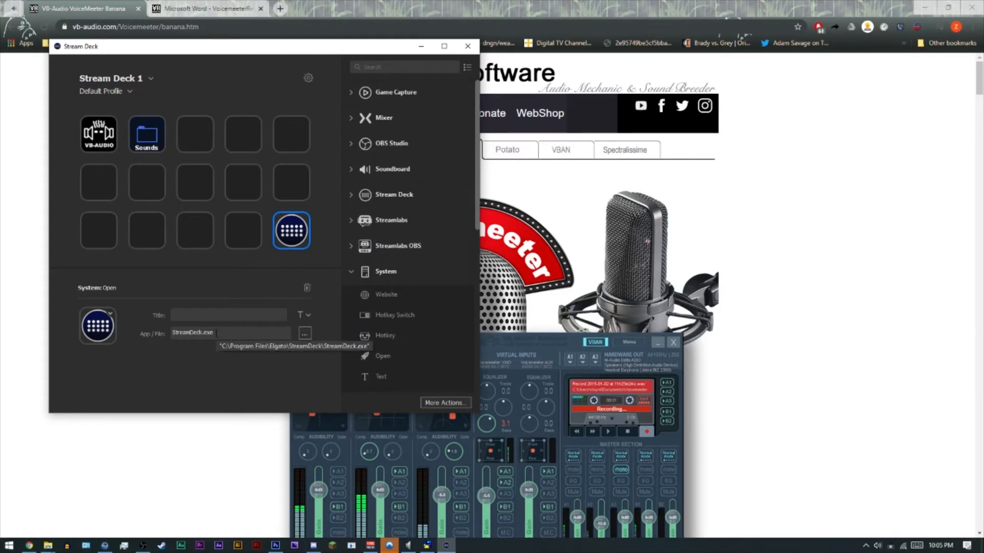
Open the VB-Audio folder on the Stream Deck and show the settings of its VoiceMeeter launch key
{"action": "double_click", "coordinate": [92, 132]}
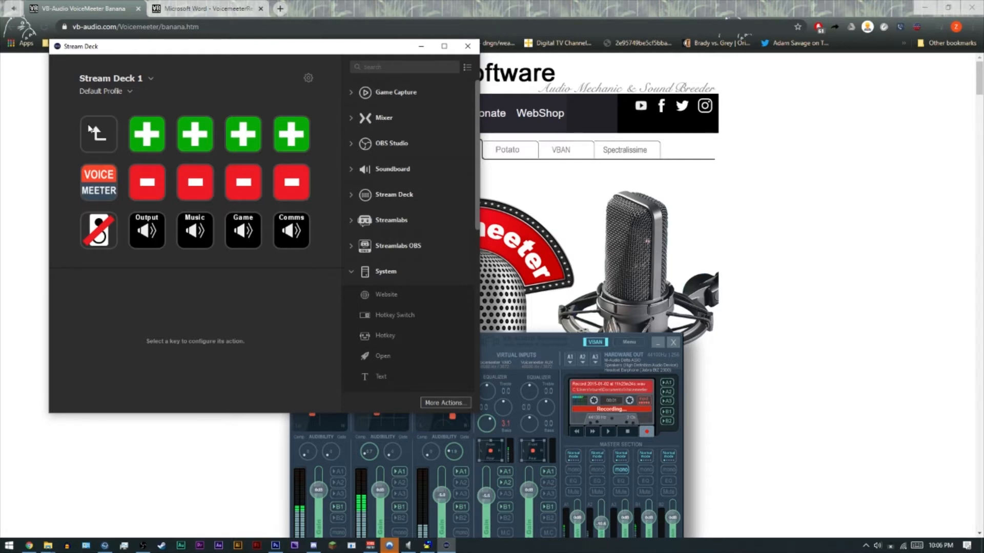
{"action": "left_click", "coordinate": [112, 192]}
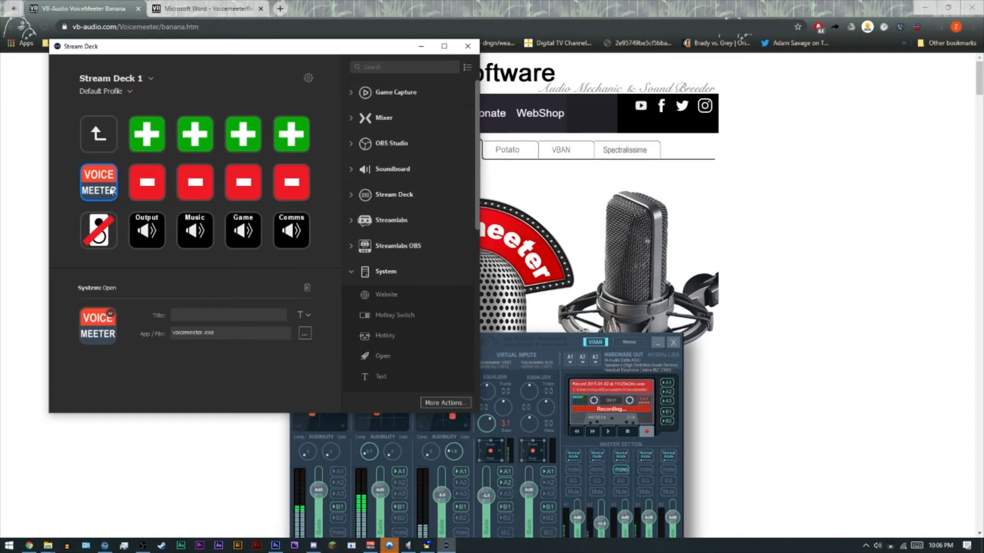
Switch to Voicemeeter Banana, lower the Applications gain, raise it to -24.8 dB, and move the mixer window over Stream Deck
{"action": "key", "text": "alt+Tab"}
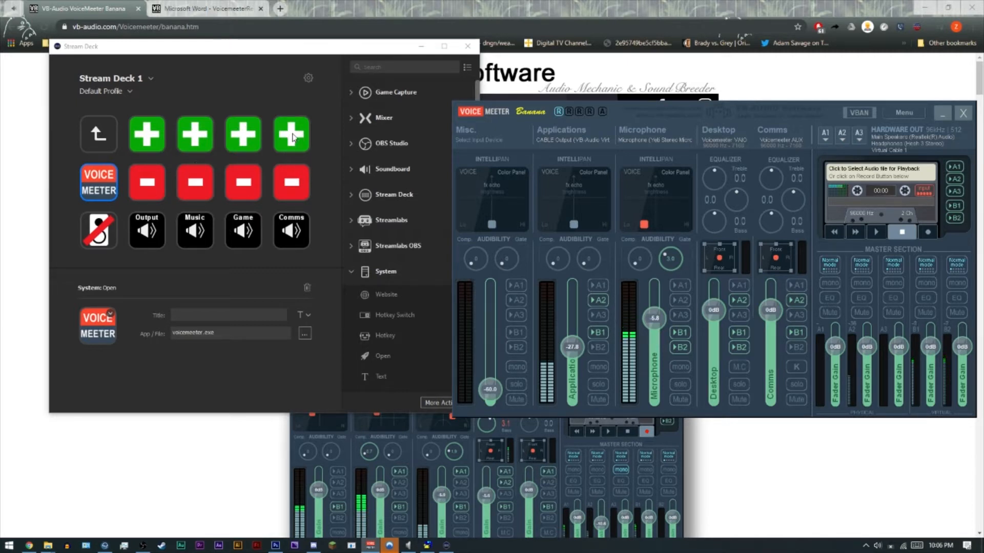
{"action": "key", "text": "Down"}
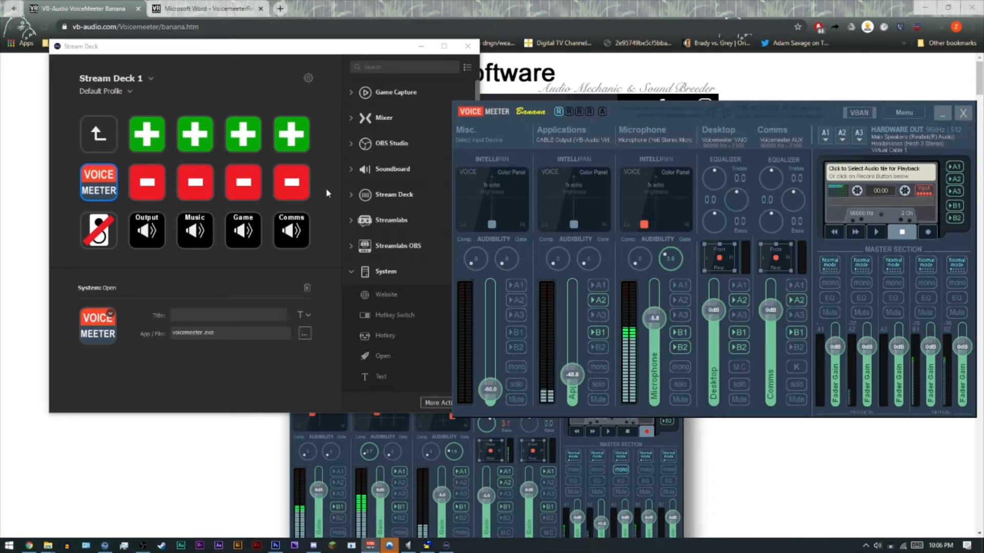
{"action": "key", "text": "Up"}
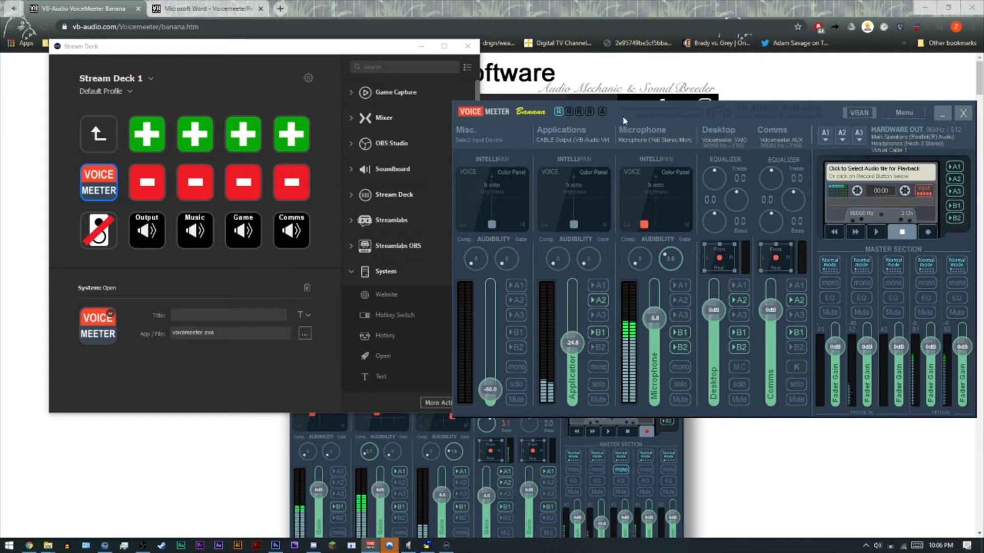
{"action": "left_click_drag", "start_coordinate": [624, 121], "coordinate": [392, 97]}
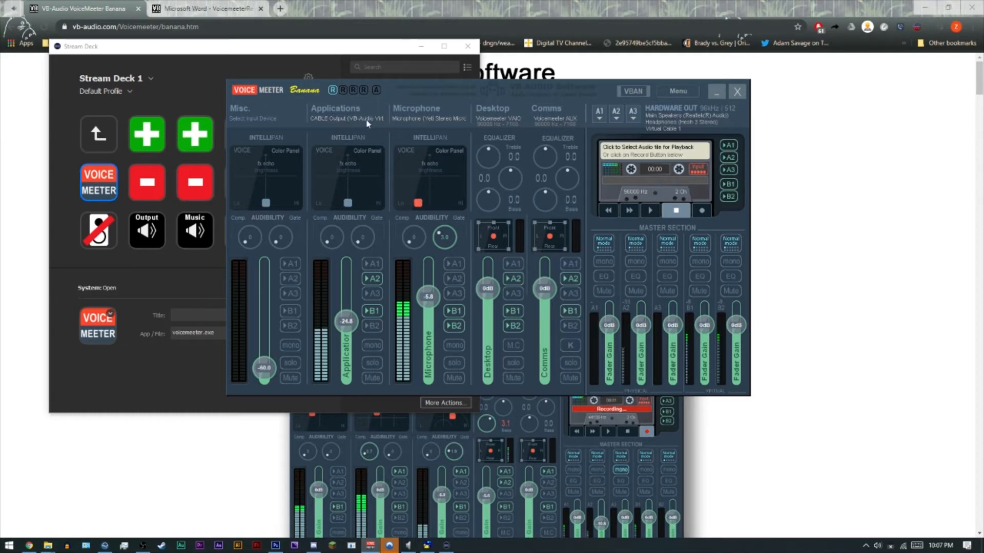
Show the VB-Audio Virtual Cable driver installer and move its window clear of the Voicemeeter mixer
{"action": "left_click", "coordinate": [427, 548]}
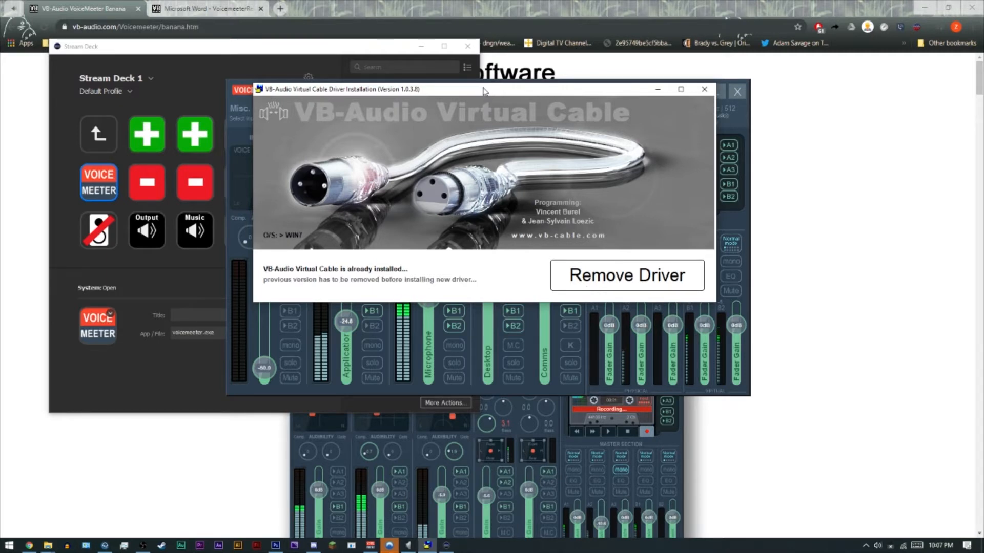
{"action": "left_click_drag", "start_coordinate": [485, 91], "coordinate": [983, 90]}
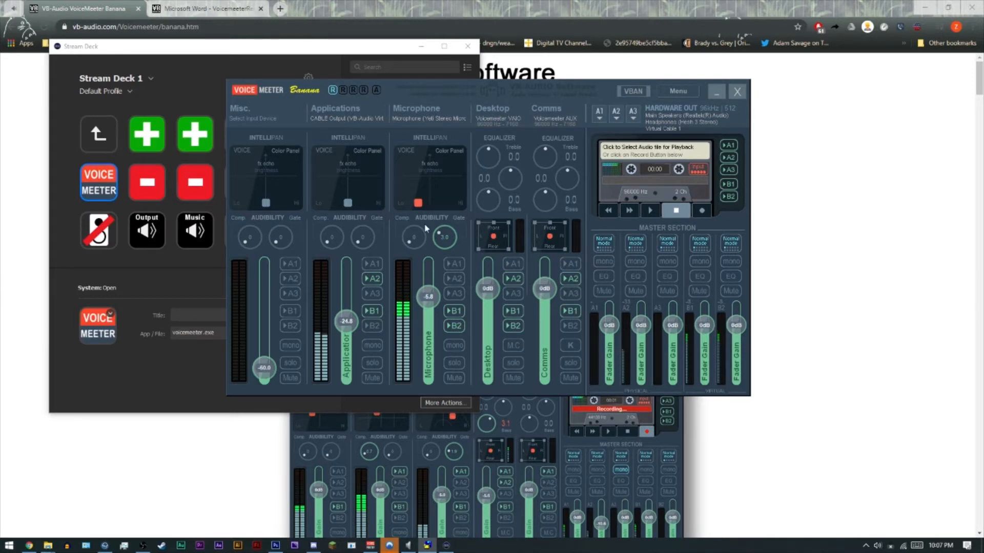
View the input devices available for the Microphone channel without changing the selection, and point out the A2 master fader
{"action": "left_click", "coordinate": [426, 120]}
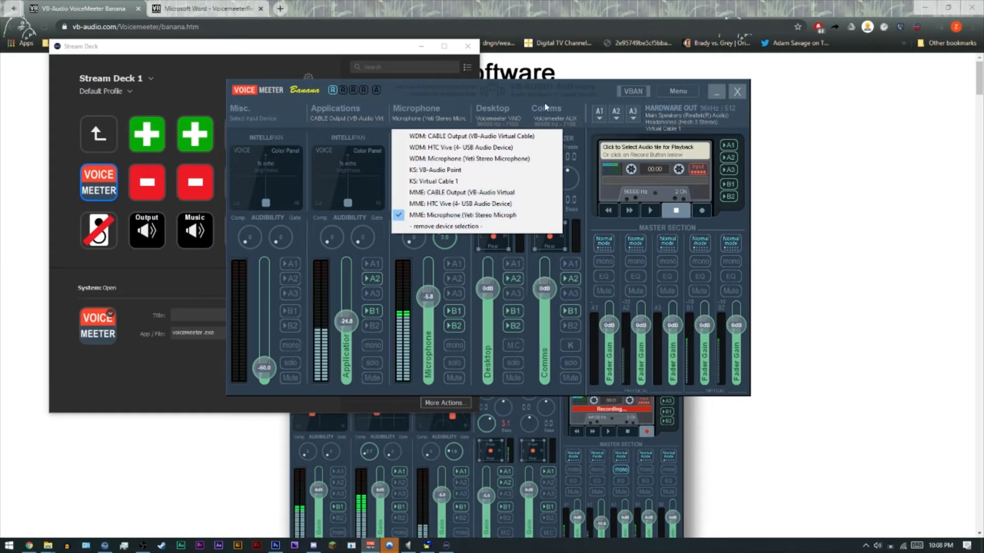
{"action": "left_click", "coordinate": [558, 89]}
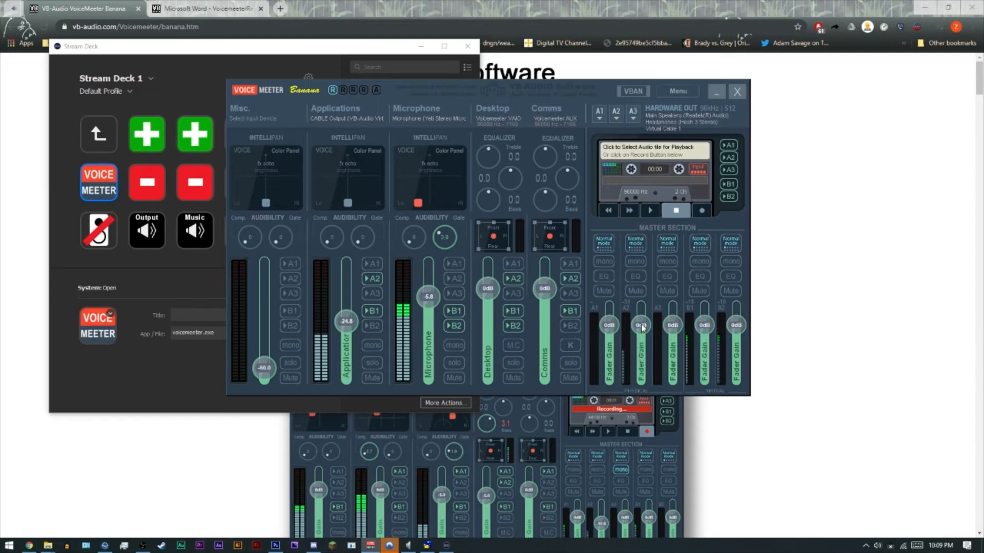
{"action": "mouse_move", "coordinate": [641, 324]}
{"action": "left_mouse_down"}
{"action": "mouse_move", "coordinate": [642, 316]}
{"action": "mouse_move", "coordinate": [646, 328]}
{"action": "left_mouse_up"}
Review the Windows Sound dialog's playback and recording devices, including the default-device options of VoiceMeeter Input and VoiceMeeter Aux Input
{"action": "left_click_drag", "start_coordinate": [766, 108], "coordinate": [334, 107]}
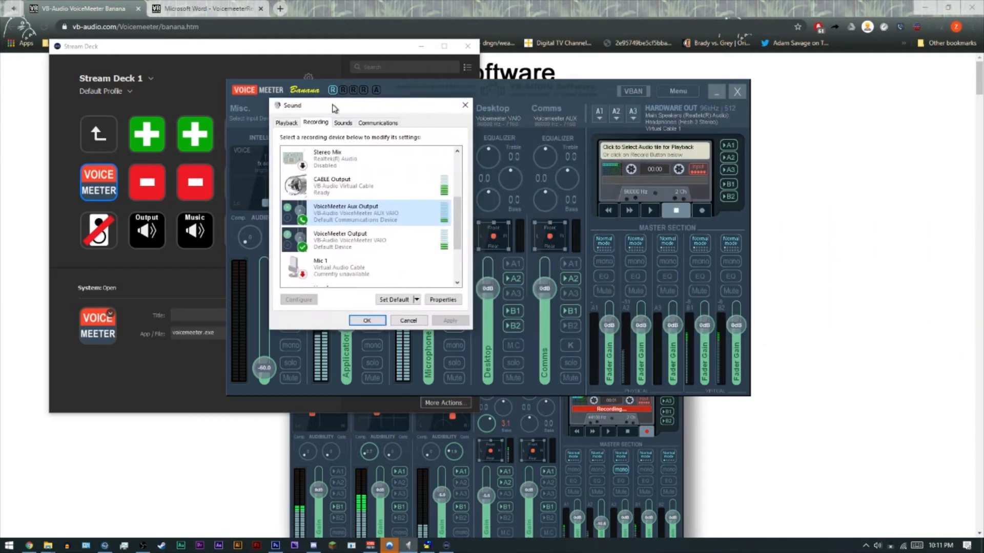
{"action": "left_click", "coordinate": [285, 123]}
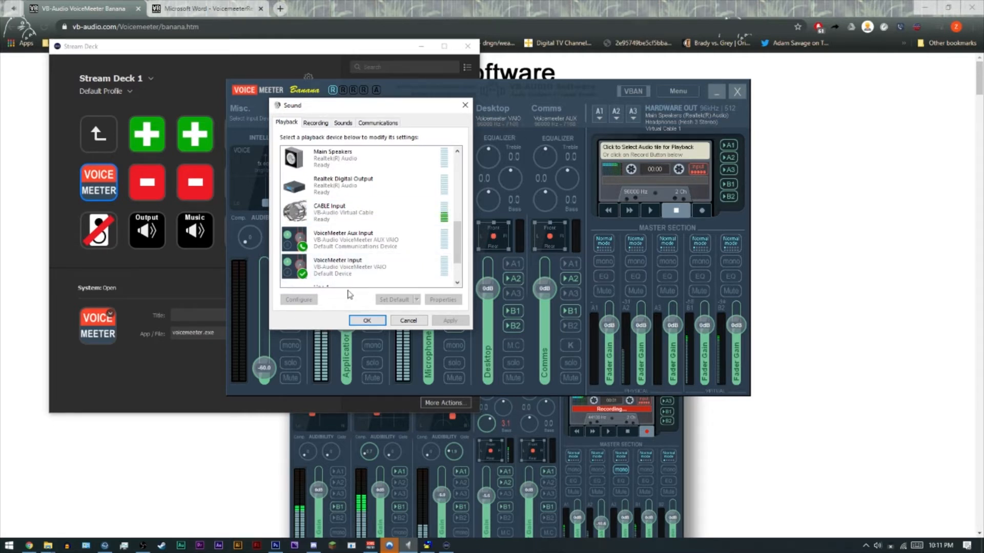
{"action": "right_click", "coordinate": [333, 266]}
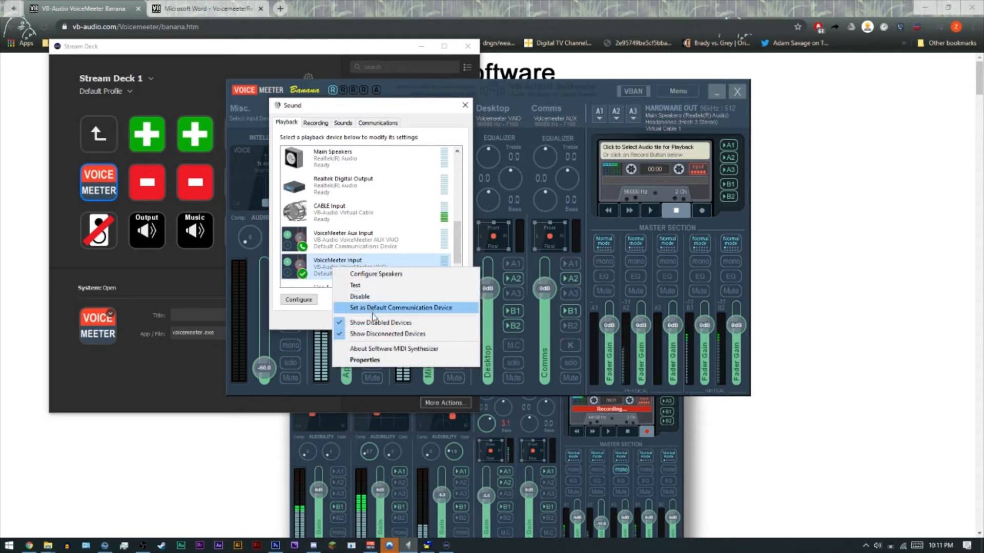
{"action": "right_click", "coordinate": [335, 240]}
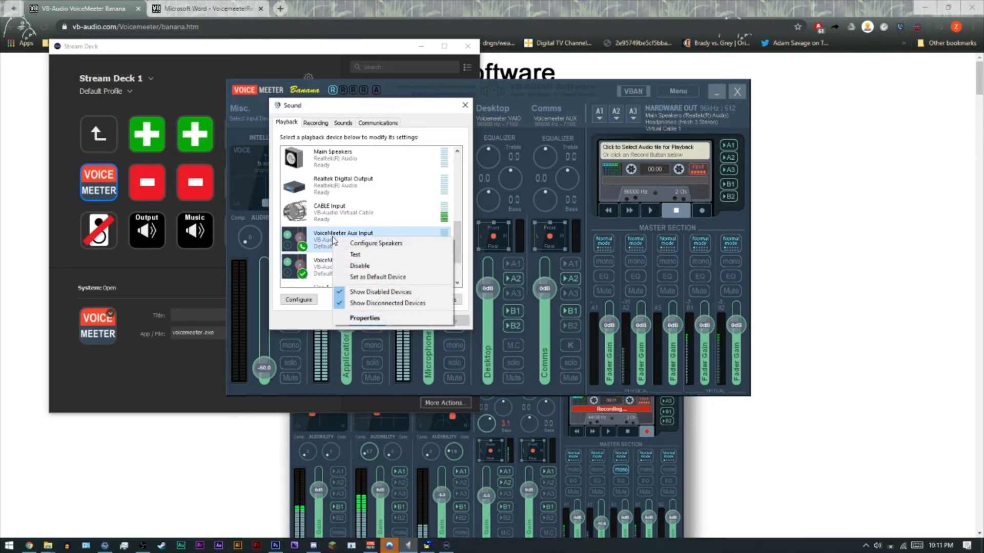
{"action": "left_click", "coordinate": [405, 115]}
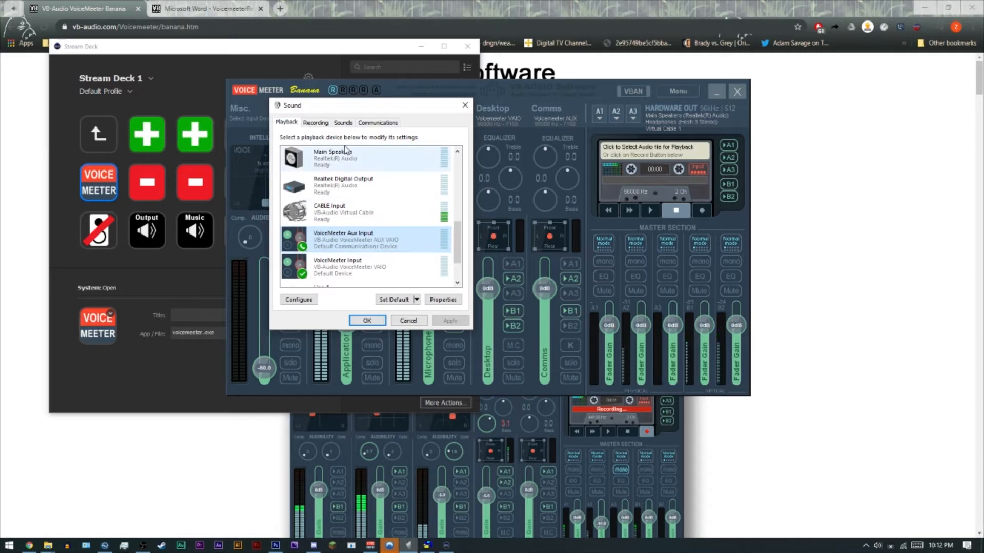
{"action": "left_click", "coordinate": [322, 125]}
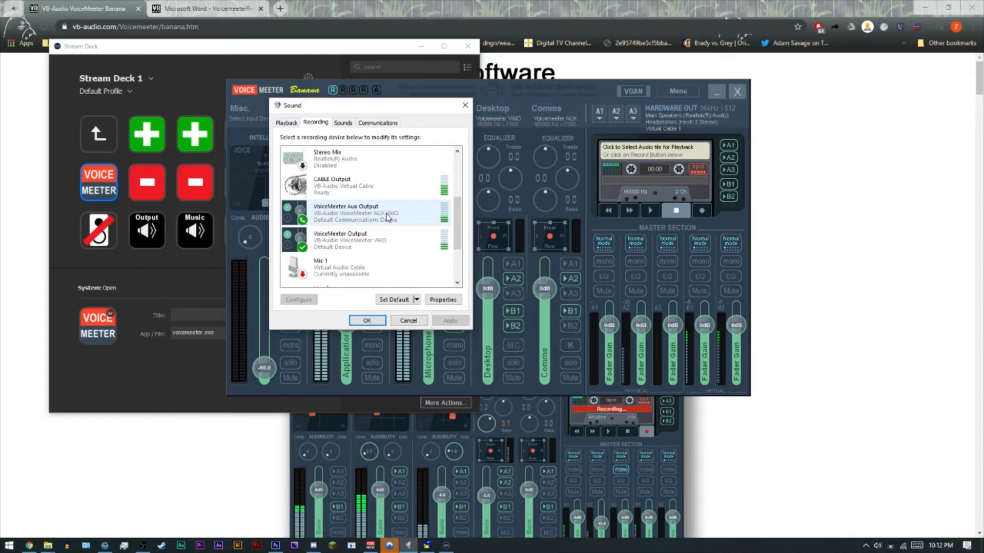
{"action": "left_click_drag", "start_coordinate": [419, 107], "coordinate": [983, 106]}
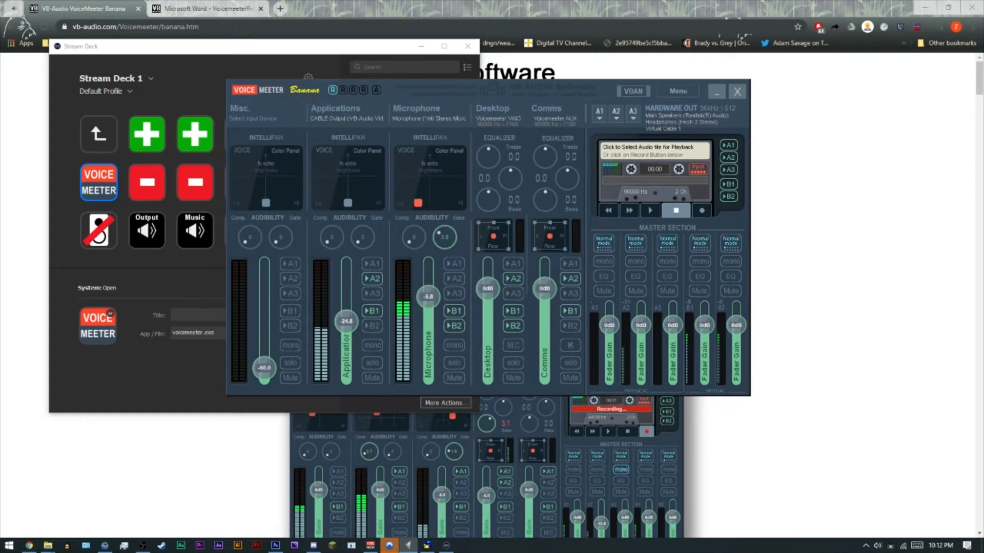
Open the Windows sound settings and go to the app volume and device preferences
{"action": "right_click", "coordinate": [877, 545]}
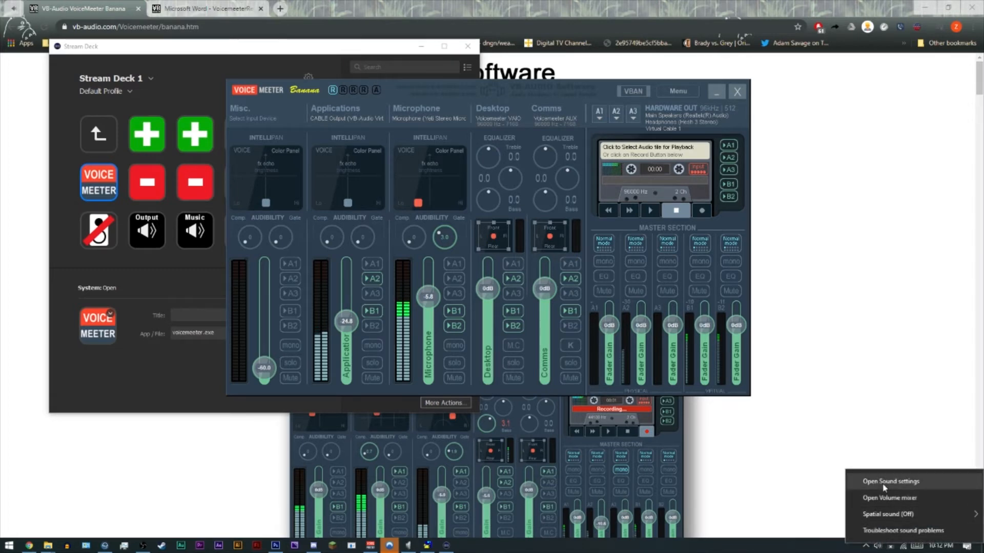
{"action": "left_click", "coordinate": [883, 482]}
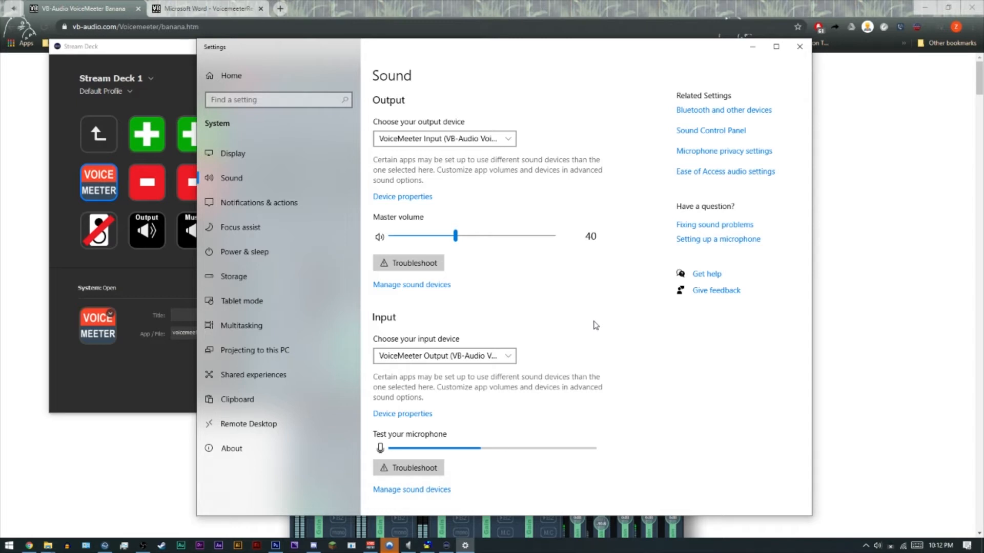
{"action": "scroll", "coordinate": [596, 325], "scroll_direction": "down", "scroll_amount": 2}
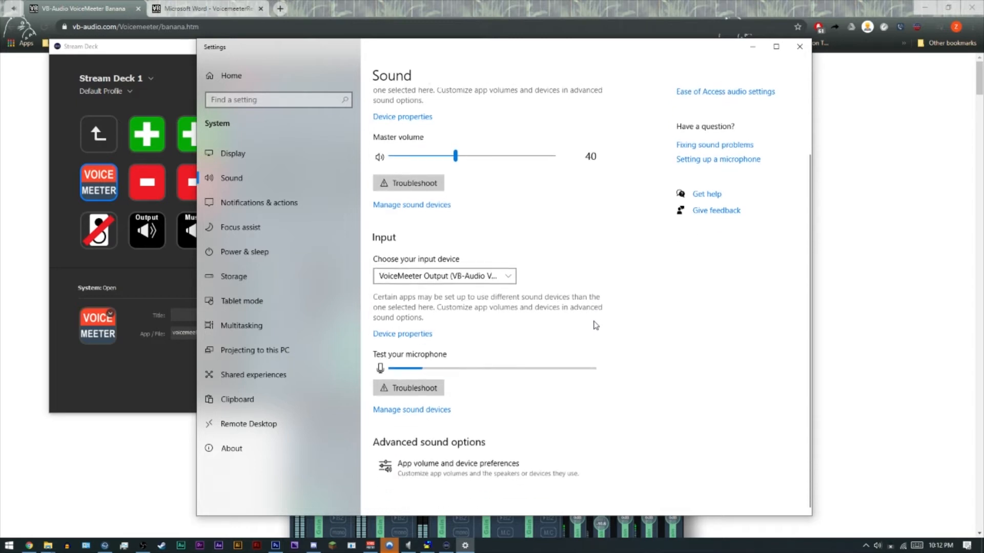
{"action": "left_click", "coordinate": [429, 476]}
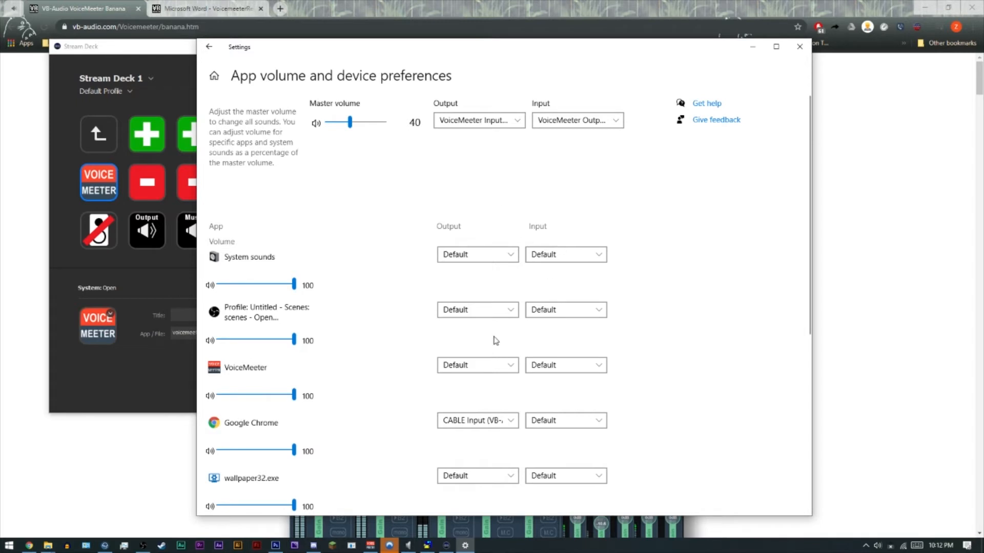
View the output devices available for Google Chrome and keep CABLE Input (VB-Audio Virtual Cable) selected
{"action": "scroll", "coordinate": [407, 302], "scroll_direction": "down", "scroll_amount": 4}
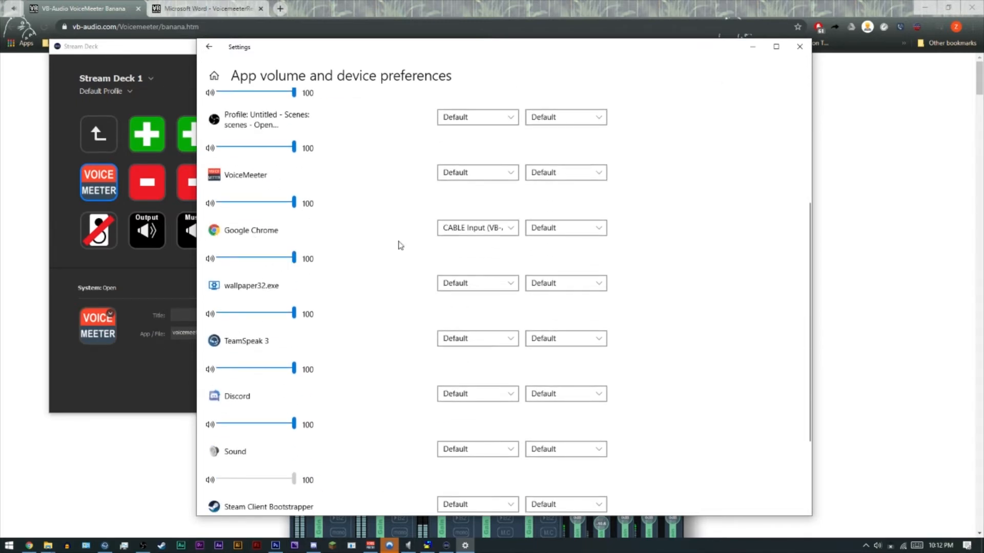
{"action": "left_click", "coordinate": [510, 231]}
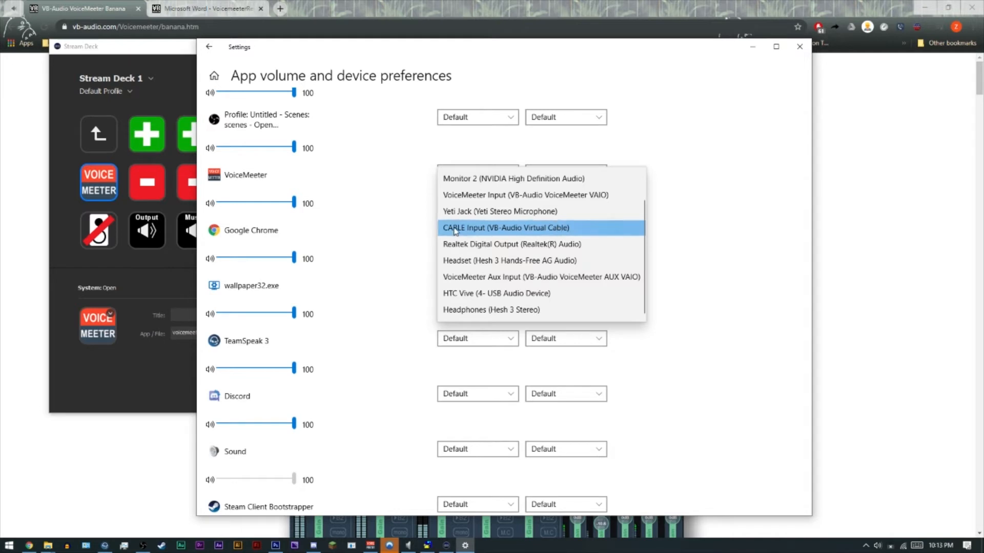
{"action": "left_click", "coordinate": [720, 254]}
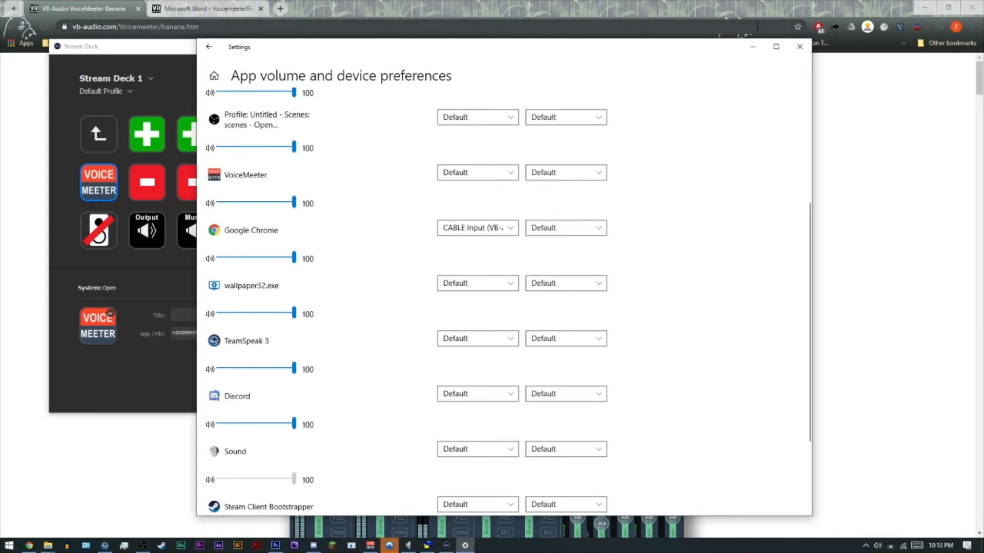
Close the Windows settings and view the input devices available for the Applications channel, keeping CABLE Output (VB-Audio Virtual Cable) selected
{"action": "left_click", "coordinate": [799, 47]}
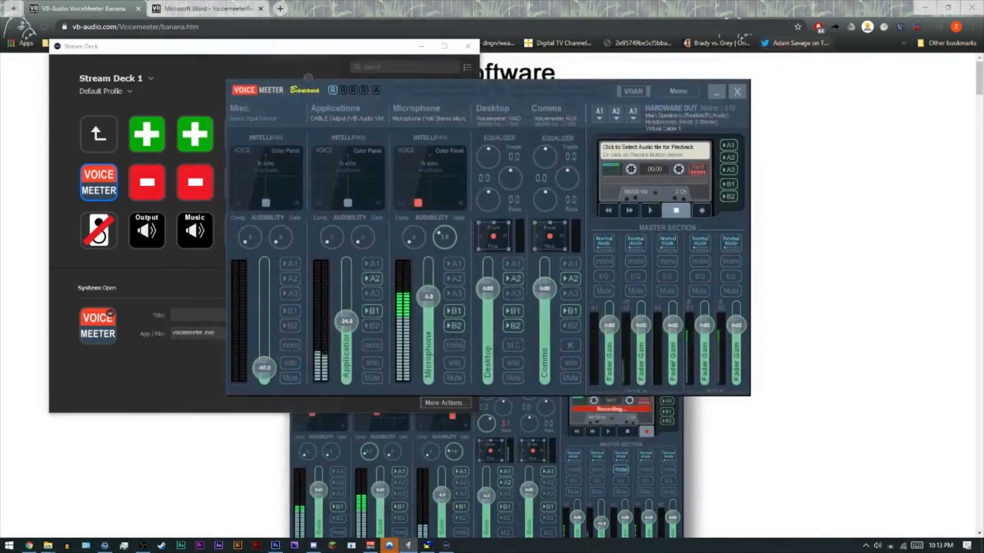
{"action": "left_click", "coordinate": [333, 120]}
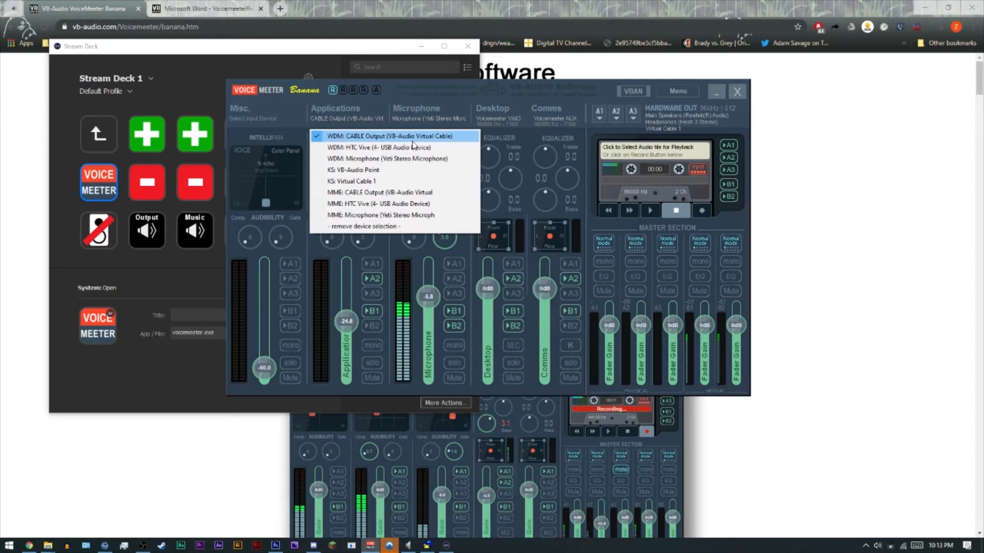
{"action": "left_click", "coordinate": [390, 95]}
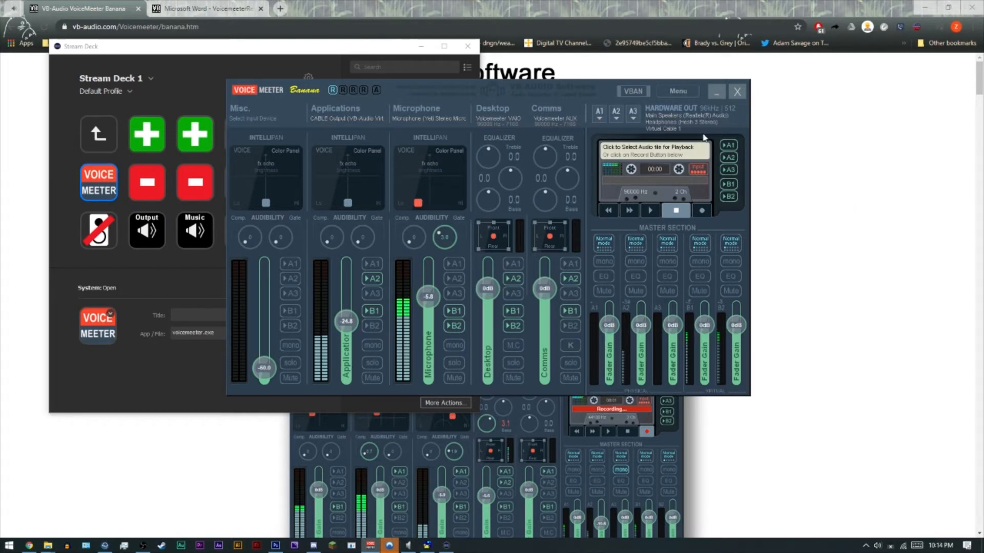
Review Voicemeeter's main menu options, such as restarting the audio engine and running at startup, without changing any
{"action": "left_click", "coordinate": [692, 96]}
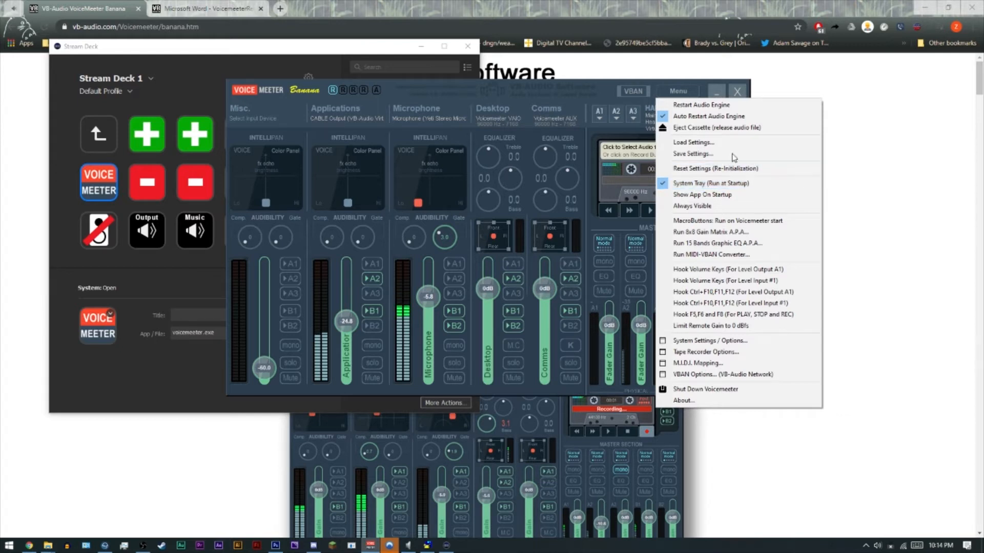
{"action": "left_click", "coordinate": [606, 91]}
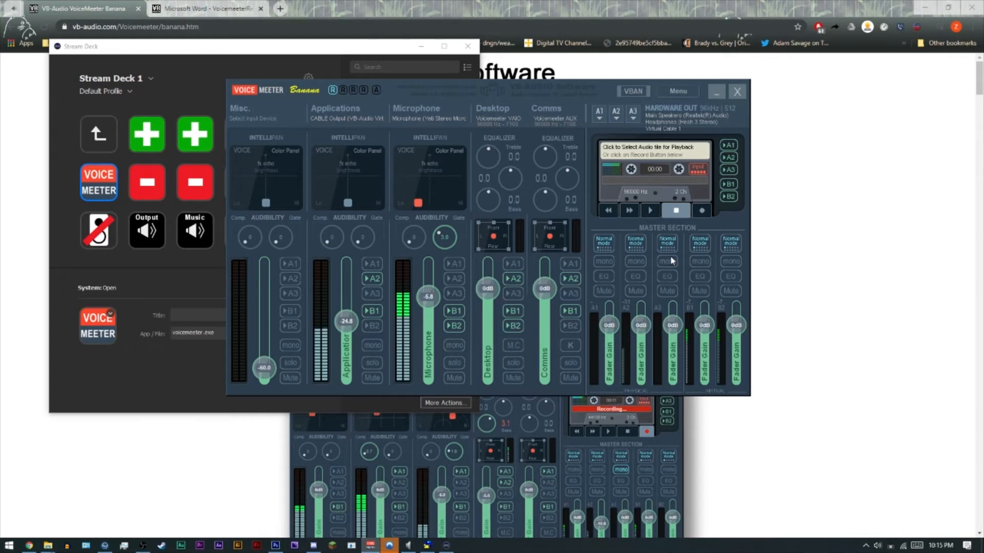
Switch to Stream Deck, collapse the System actions and browse the action list to the VoiceMeeter (BarRaider) plugin
{"action": "left_click", "coordinate": [176, 50]}
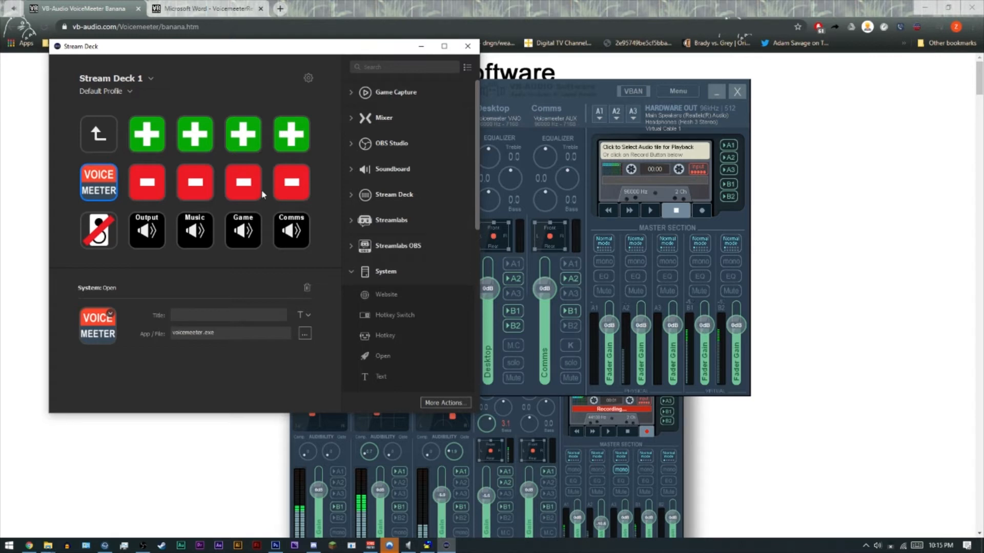
{"action": "left_click", "coordinate": [357, 273]}
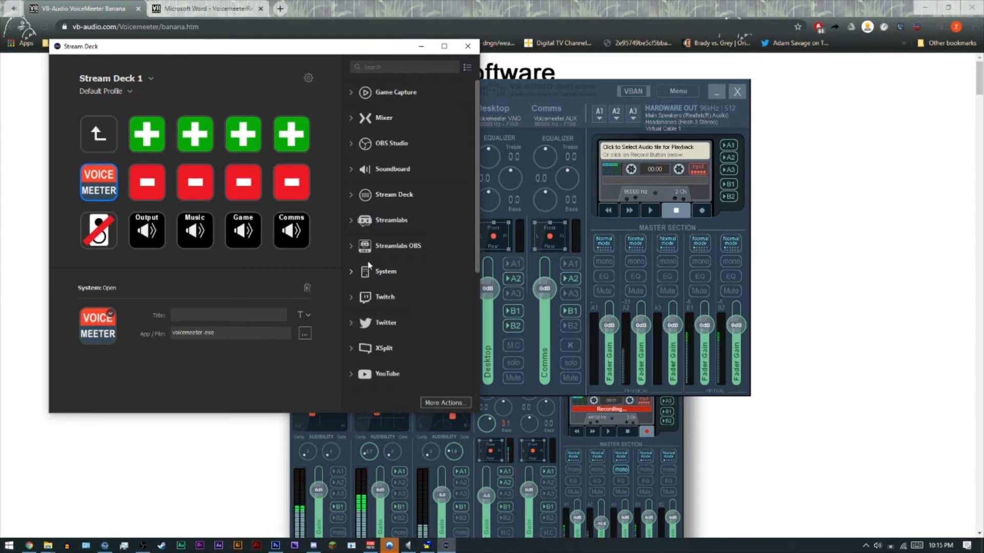
{"action": "scroll", "coordinate": [369, 265], "scroll_direction": "down", "scroll_amount": 5}
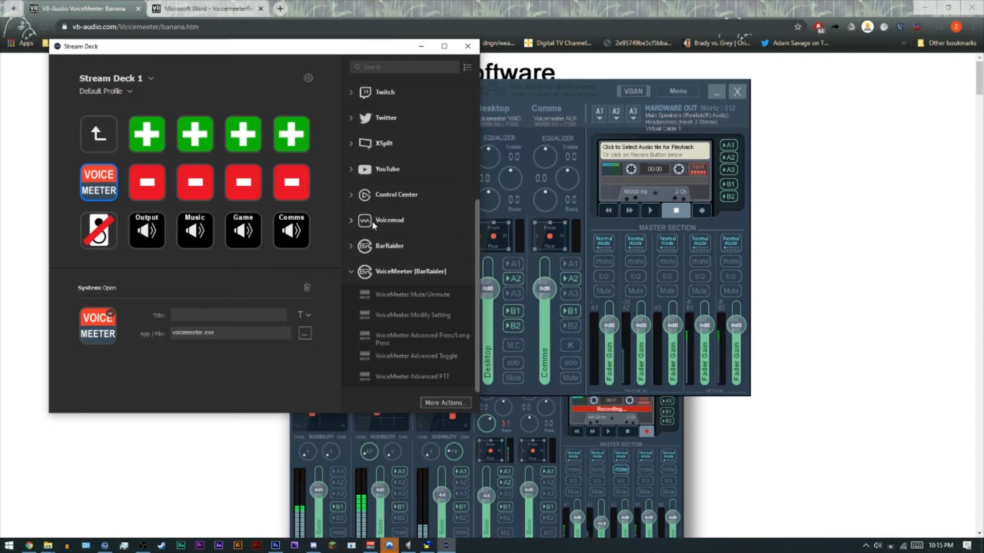
{"action": "scroll", "coordinate": [373, 226], "scroll_direction": "up", "scroll_amount": 4}
{"action": "scroll", "coordinate": [373, 225], "scroll_direction": "down", "scroll_amount": 4}
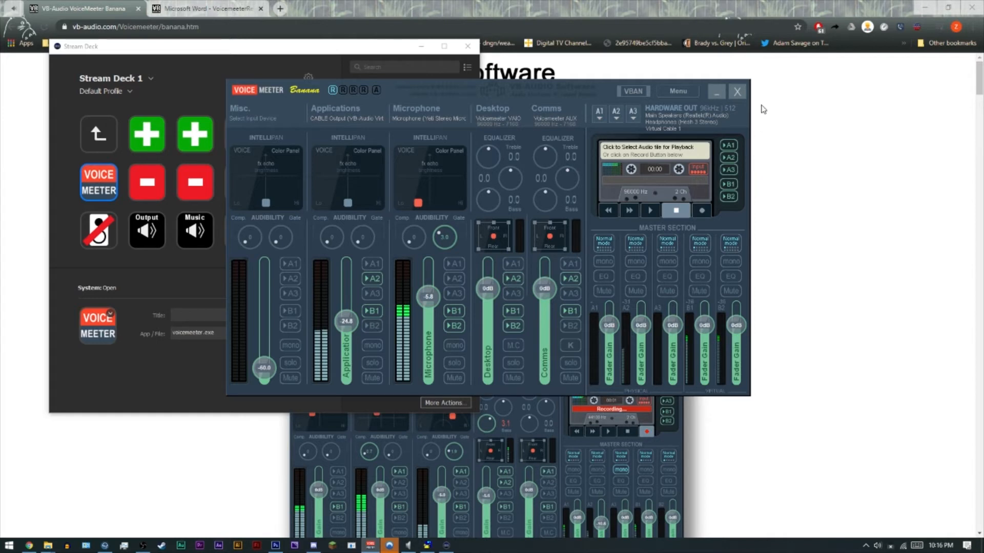
Close the Voicemeeter window and inspect the plugin commands assigned to the Stream Deck's speaker toggle, plus and minus keys
{"action": "left_click", "coordinate": [737, 91]}
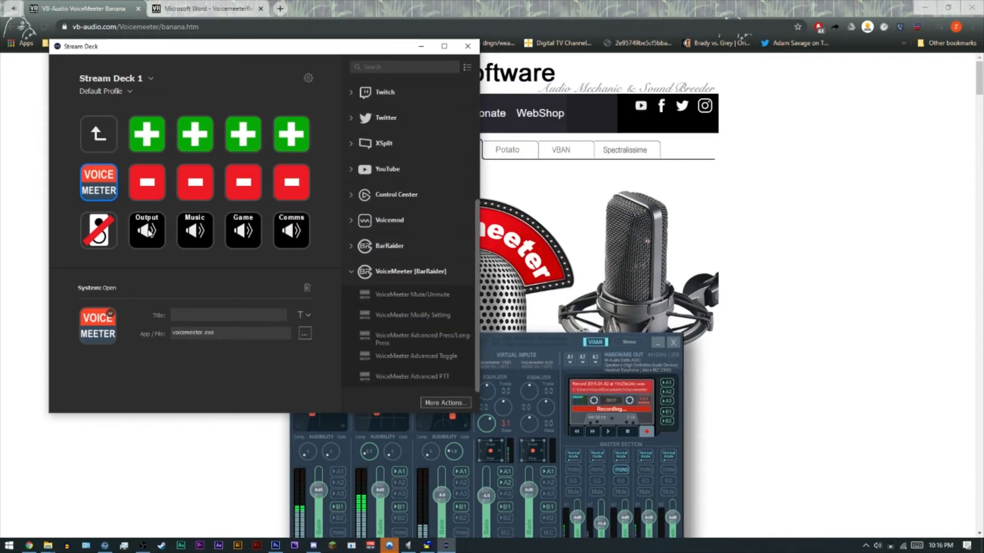
{"action": "left_click", "coordinate": [105, 237]}
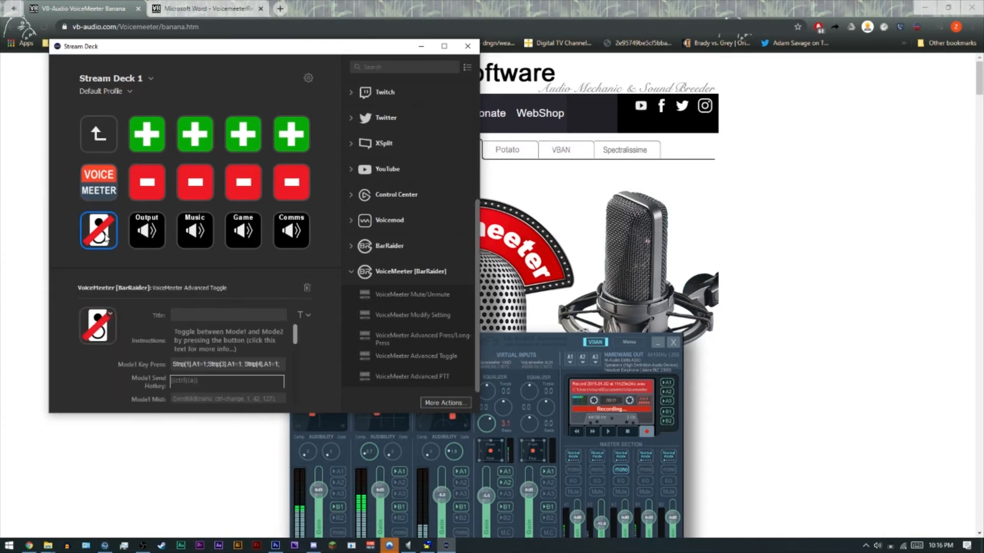
{"action": "left_click", "coordinate": [148, 139]}
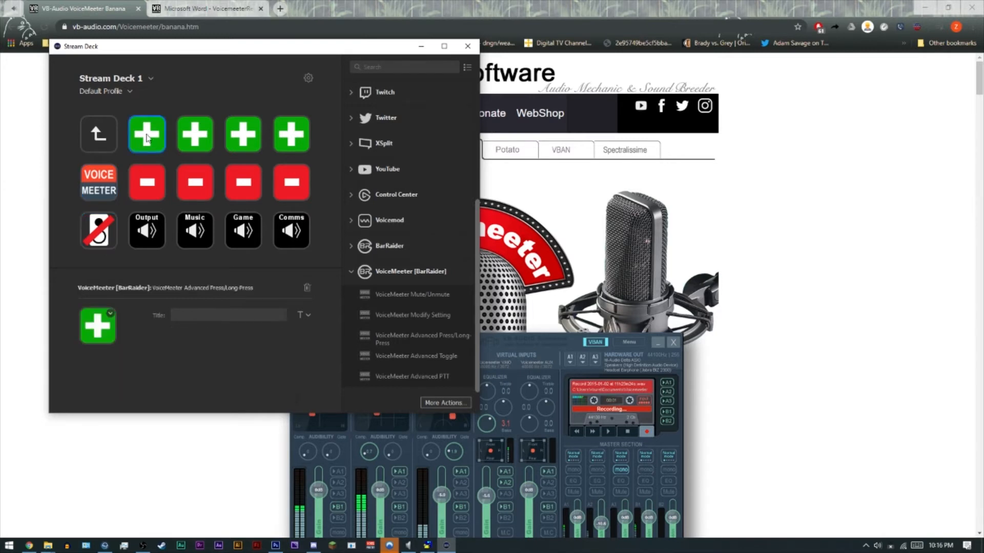
{"action": "left_click", "coordinate": [152, 179]}
{"action": "left_click", "coordinate": [187, 144]}
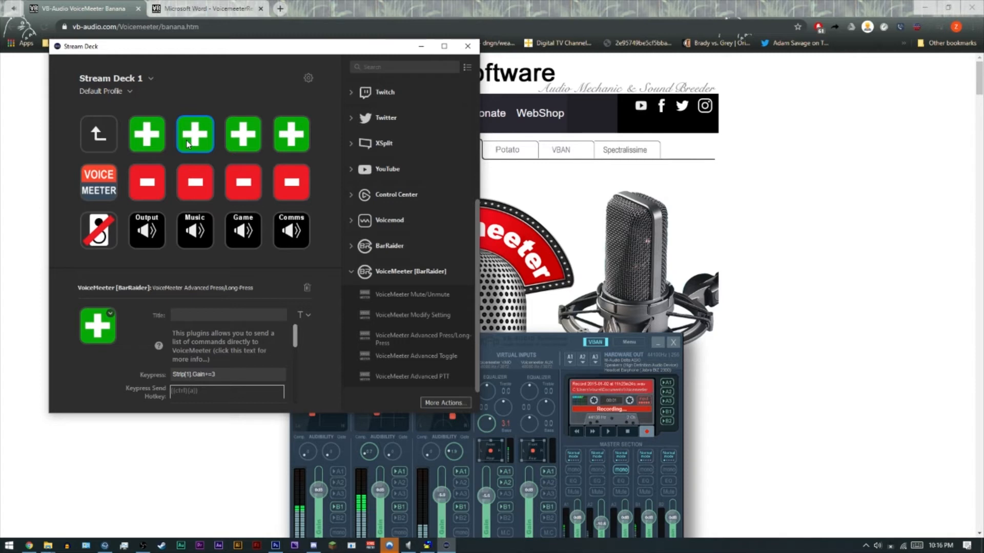
{"action": "left_click", "coordinate": [250, 136]}
{"action": "left_click", "coordinate": [241, 183]}
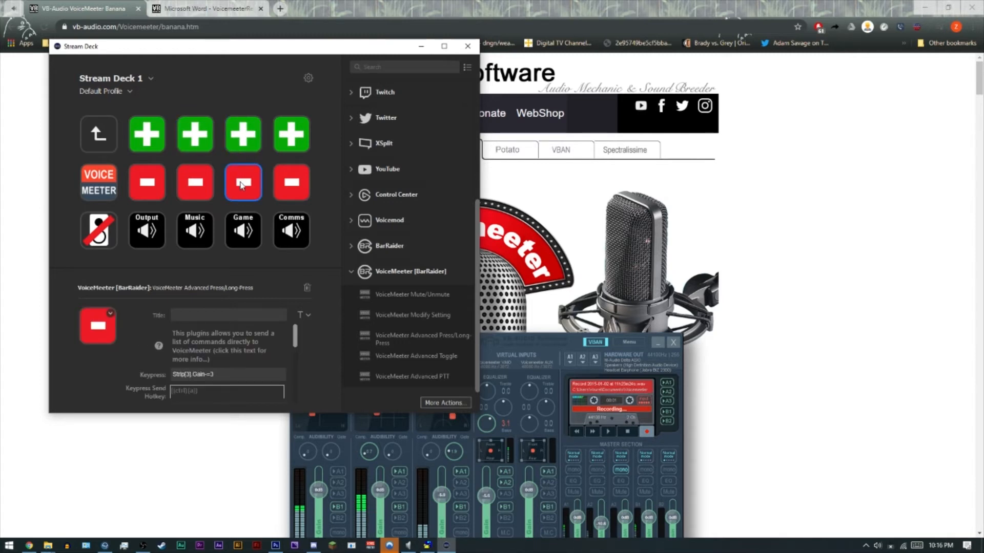
Place the Voicemeeter window beside the Stream Deck window and expand the VoiceMeeter (BarRaider) actions
{"action": "key", "text": "alt+Tab"}
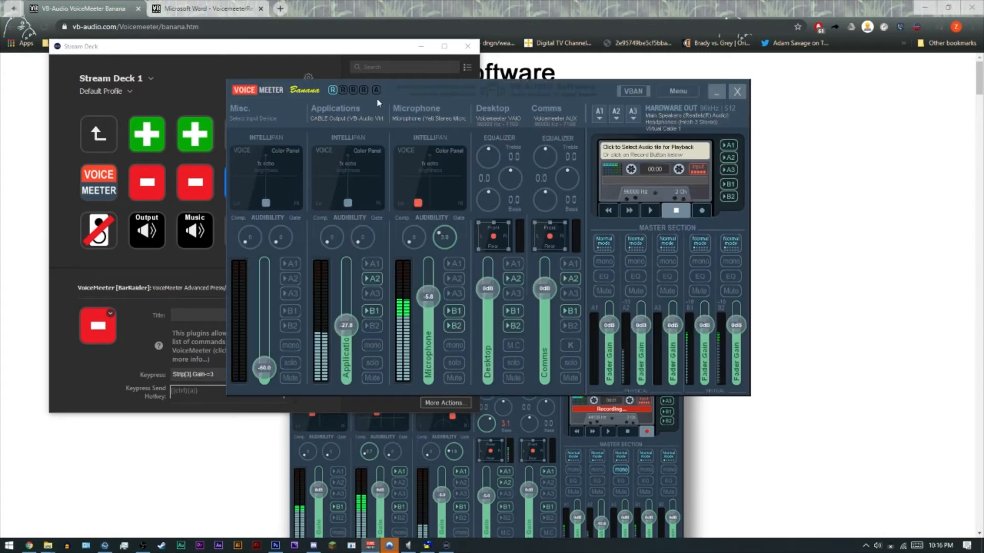
{"action": "left_click_drag", "start_coordinate": [394, 99], "coordinate": [607, 69]}
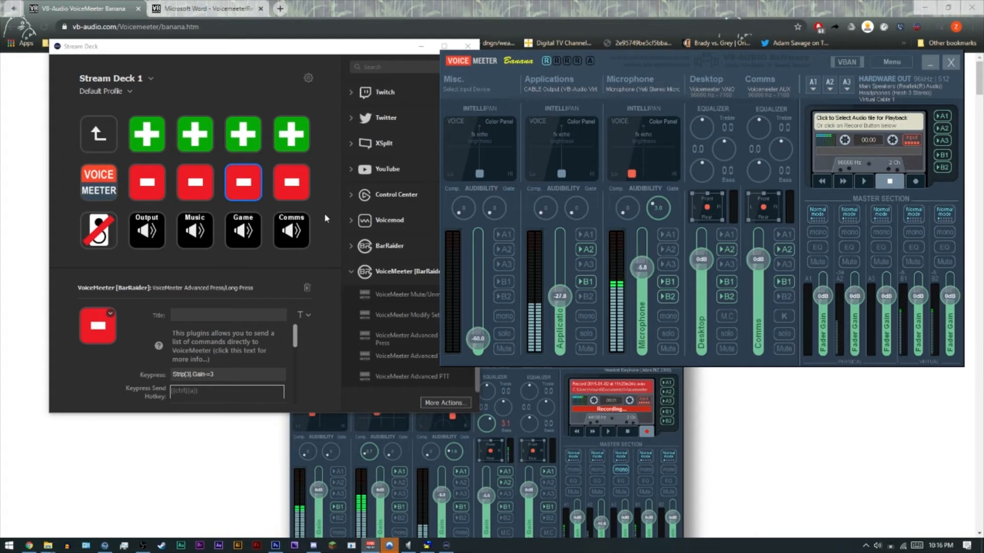
{"action": "left_click", "coordinate": [408, 280]}
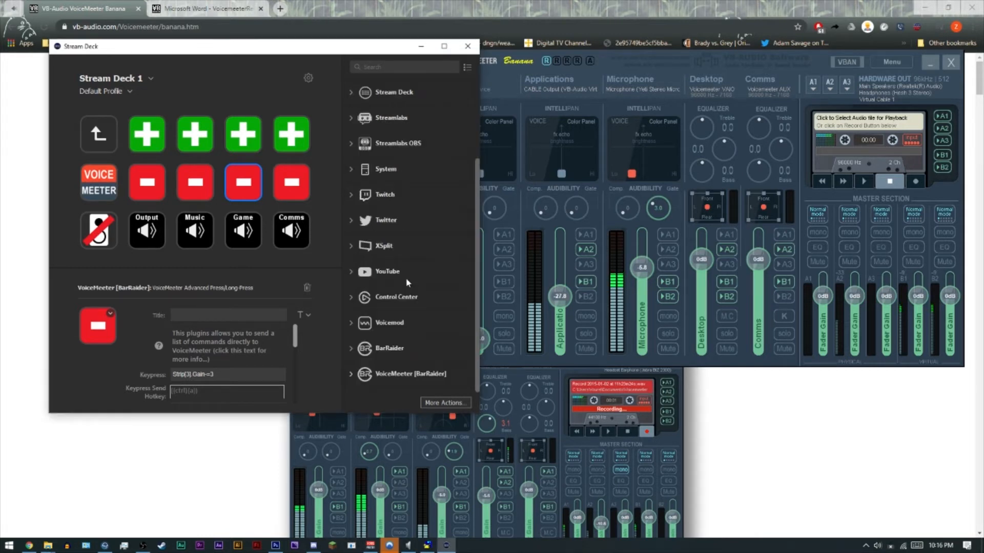
{"action": "left_click", "coordinate": [397, 373]}
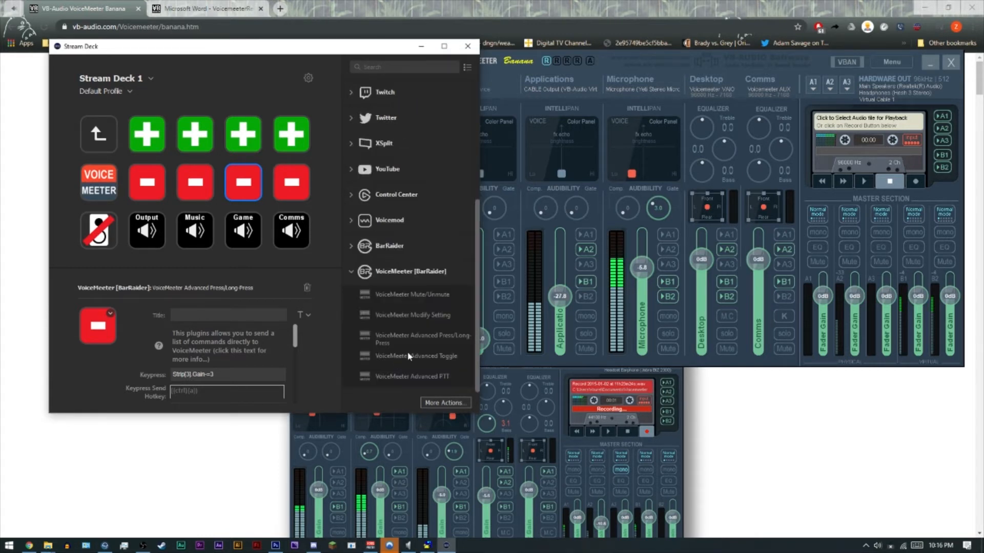
Switch to the VoicemeeterRemoteAPI PDF in the browser and go to its title page
{"action": "left_click", "coordinate": [174, 5]}
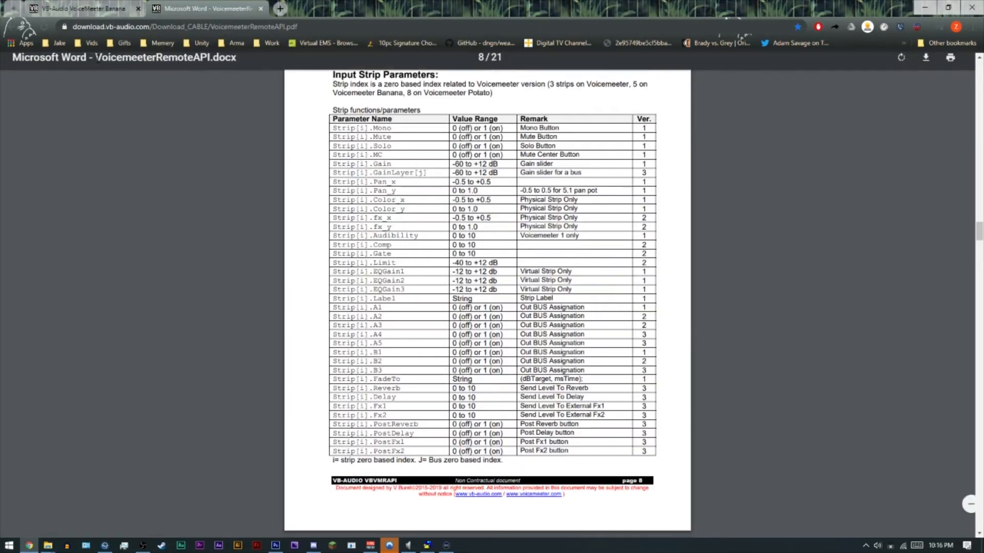
{"action": "scroll", "coordinate": [290, 286], "scroll_direction": "up", "scroll_amount": 20}
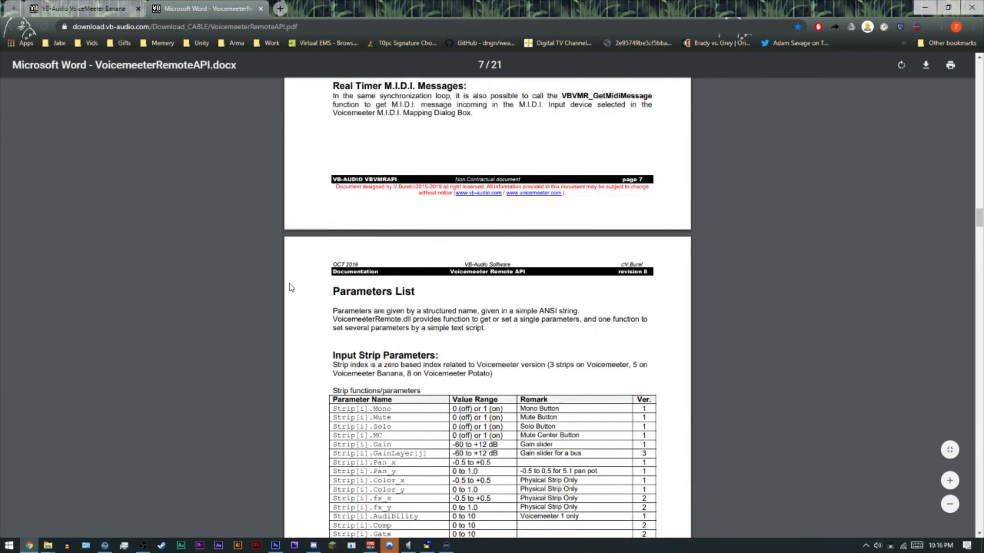
{"action": "scroll", "coordinate": [290, 287], "scroll_direction": "up", "scroll_amount": 20}
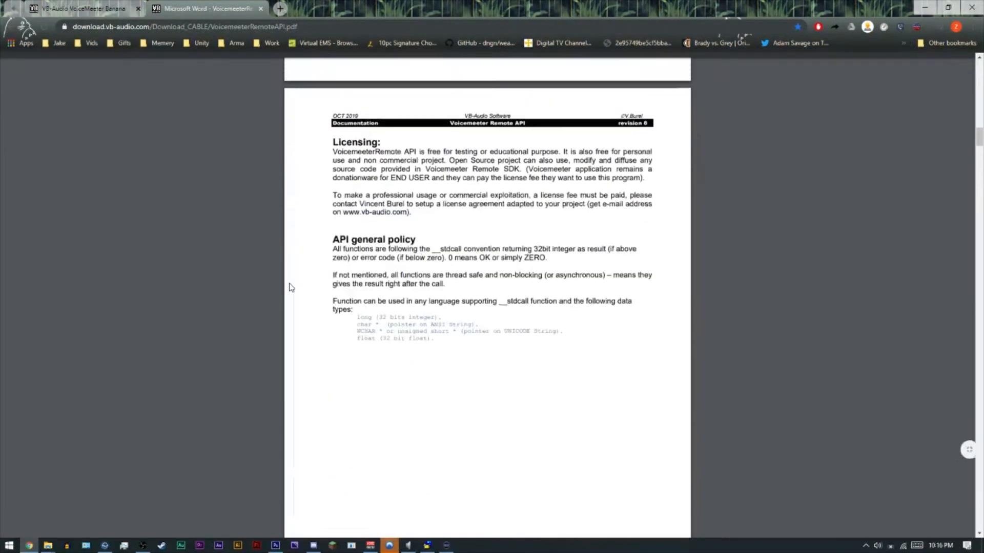
{"action": "scroll", "coordinate": [289, 287], "scroll_direction": "up", "scroll_amount": 4}
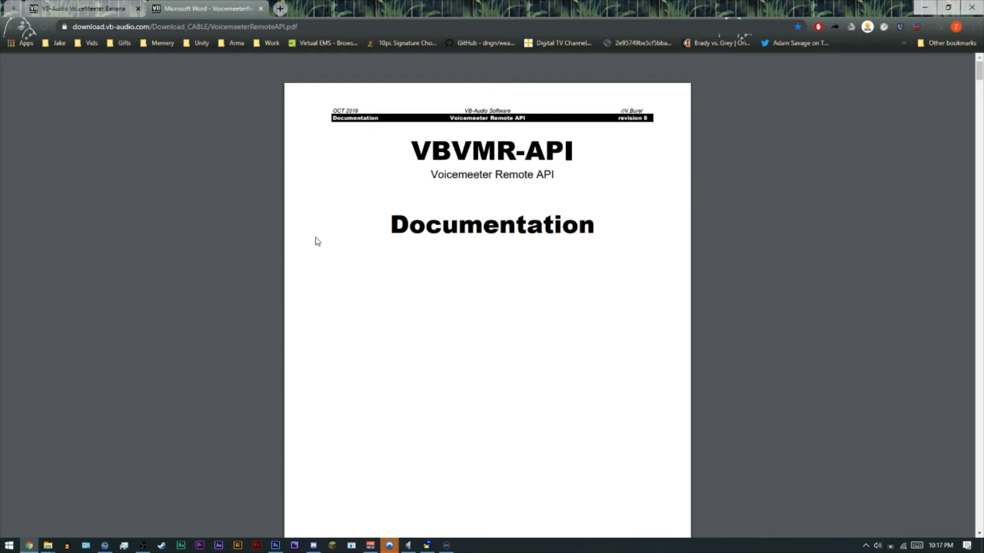
Find the Special Commands table in the API documentation and highlight Command.Restart
{"action": "scroll", "coordinate": [323, 214], "scroll_direction": "down", "scroll_amount": 10}
{"action": "scroll", "coordinate": [323, 215], "scroll_direction": "down", "scroll_amount": 15}
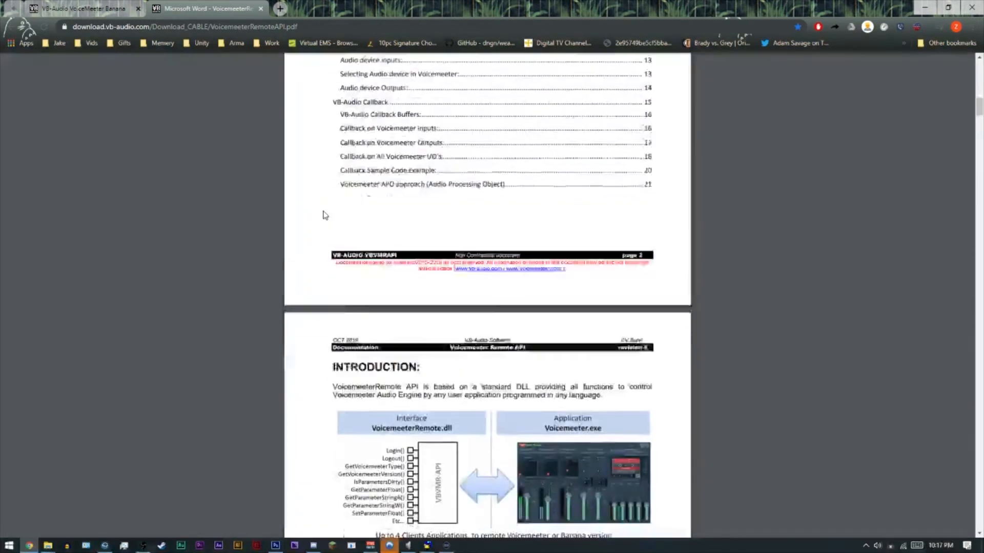
{"action": "scroll", "coordinate": [323, 214], "scroll_direction": "down", "scroll_amount": 15}
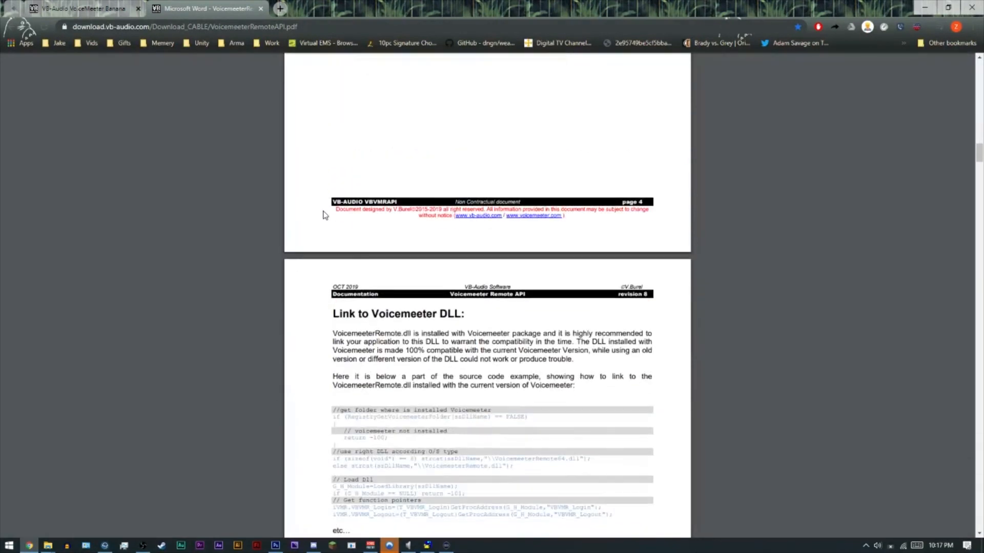
{"action": "scroll", "coordinate": [324, 215], "scroll_direction": "down", "scroll_amount": 7}
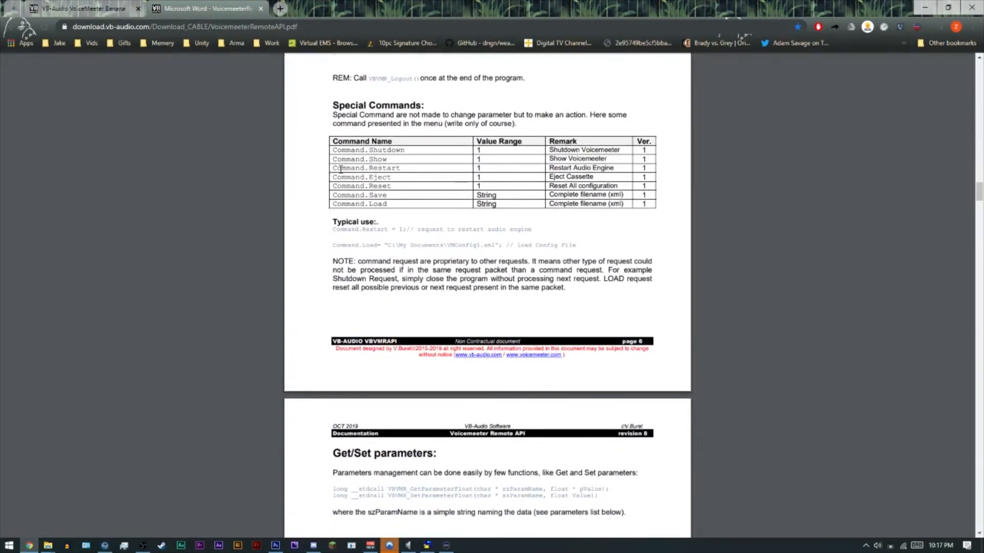
{"action": "left_click_drag", "start_coordinate": [334, 169], "coordinate": [418, 170]}
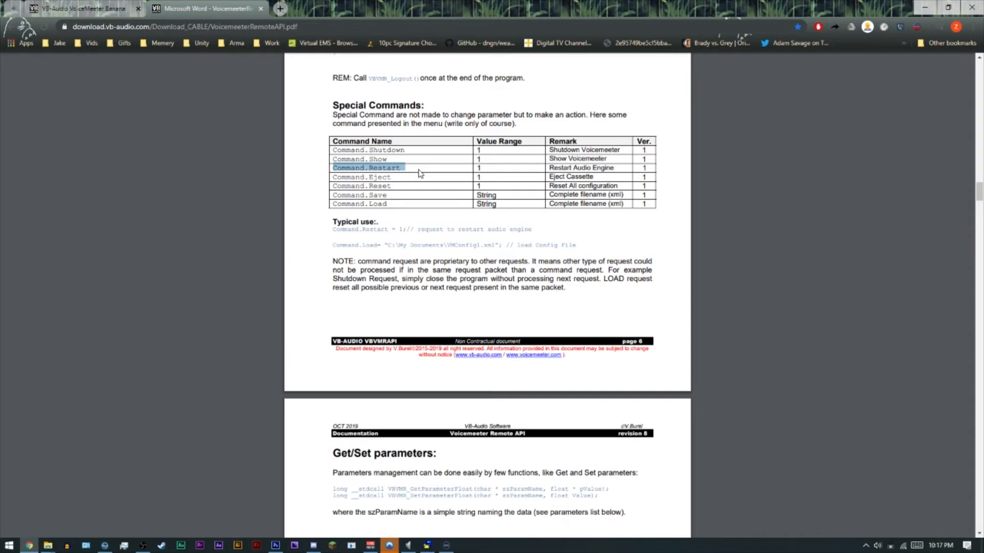
Find the Input Strip Parameters table on page 8 of the API documentation
{"action": "scroll", "coordinate": [420, 173], "scroll_direction": "down", "scroll_amount": 15}
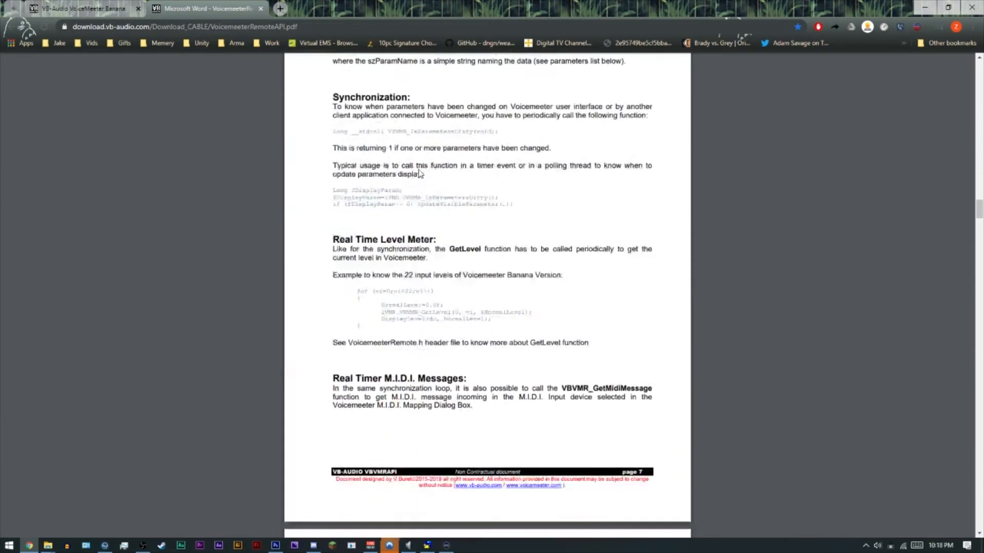
{"action": "scroll", "coordinate": [420, 174], "scroll_direction": "down", "scroll_amount": 5}
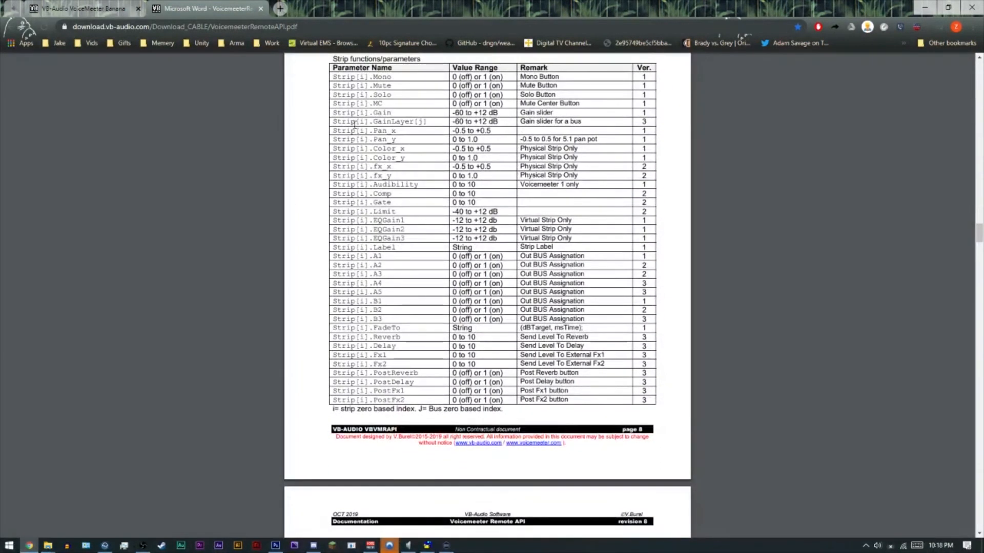
{"action": "scroll", "coordinate": [359, 156], "scroll_direction": "up", "scroll_amount": 1}
{"action": "scroll", "coordinate": [359, 157], "scroll_direction": "up", "scroll_amount": 1}
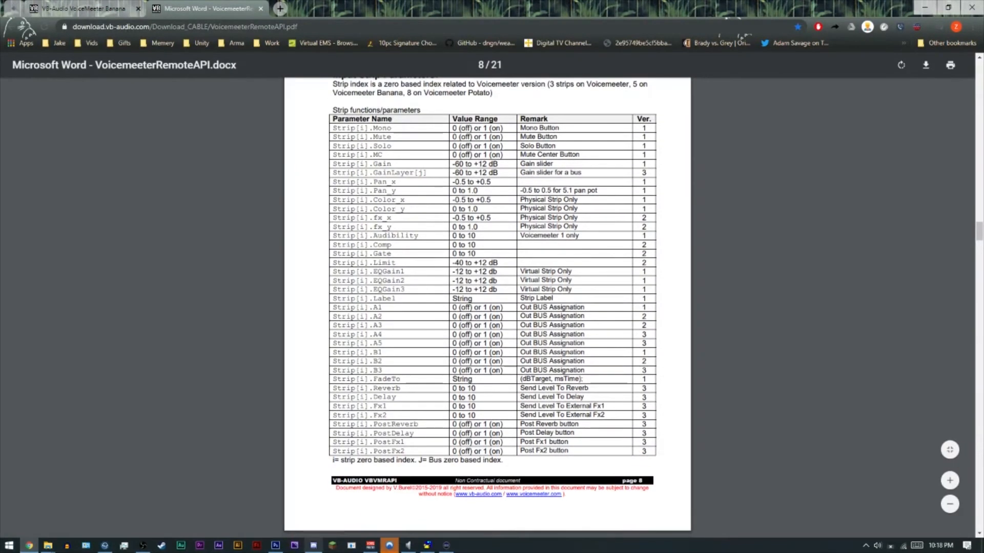
Review the strip and BUS parameter tables with the Voicemeeter window placed alongside, and bring Stream Deck back to the front
{"action": "left_click", "coordinate": [370, 545]}
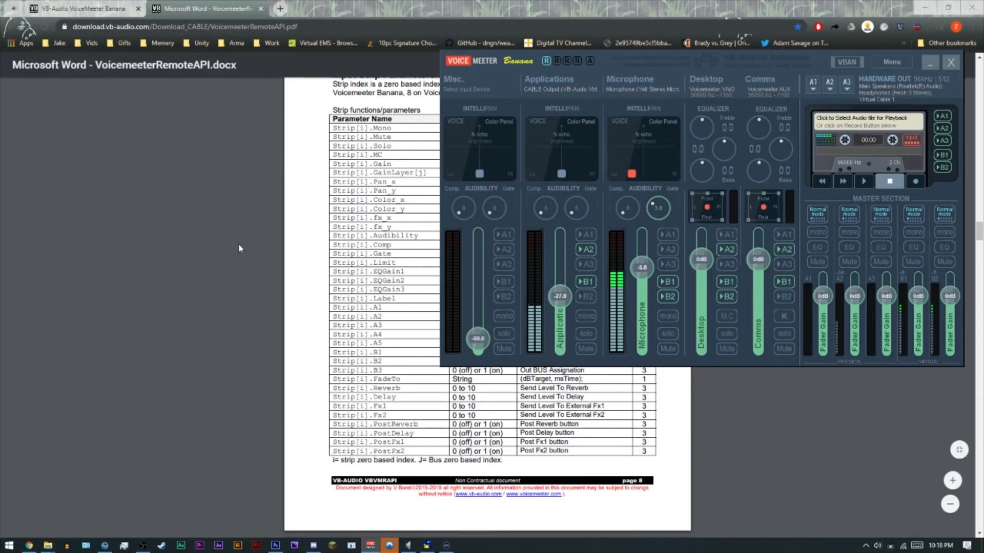
{"action": "scroll", "coordinate": [358, 341], "scroll_direction": "down", "scroll_amount": 7}
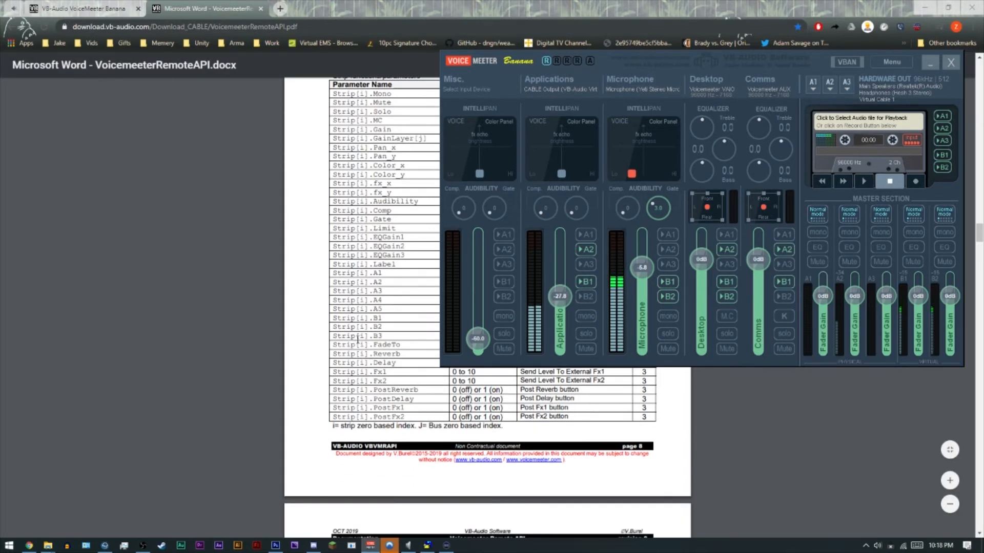
{"action": "scroll", "coordinate": [357, 341], "scroll_direction": "down", "scroll_amount": 2}
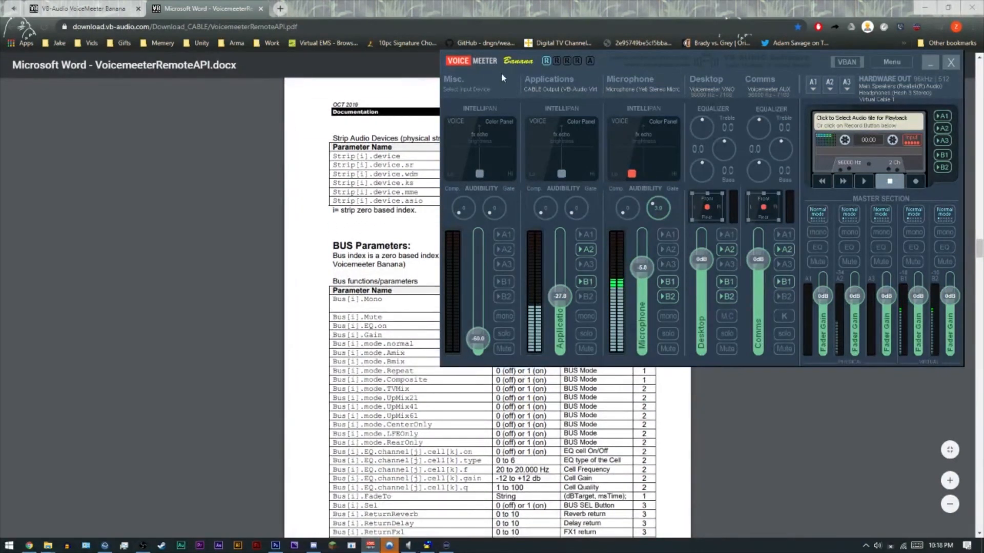
{"action": "left_click_drag", "start_coordinate": [593, 70], "coordinate": [653, 65]}
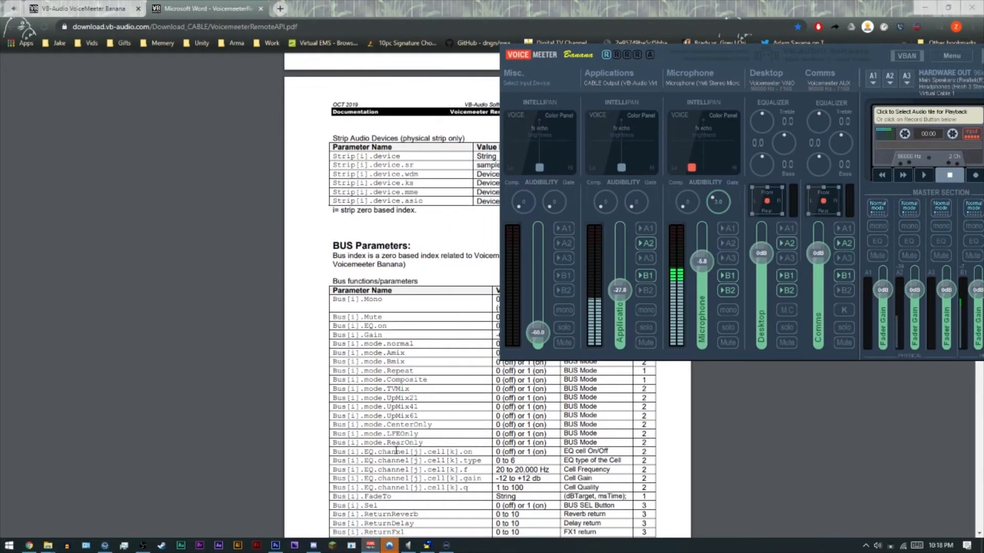
{"action": "scroll", "coordinate": [396, 451], "scroll_direction": "up", "scroll_amount": 10}
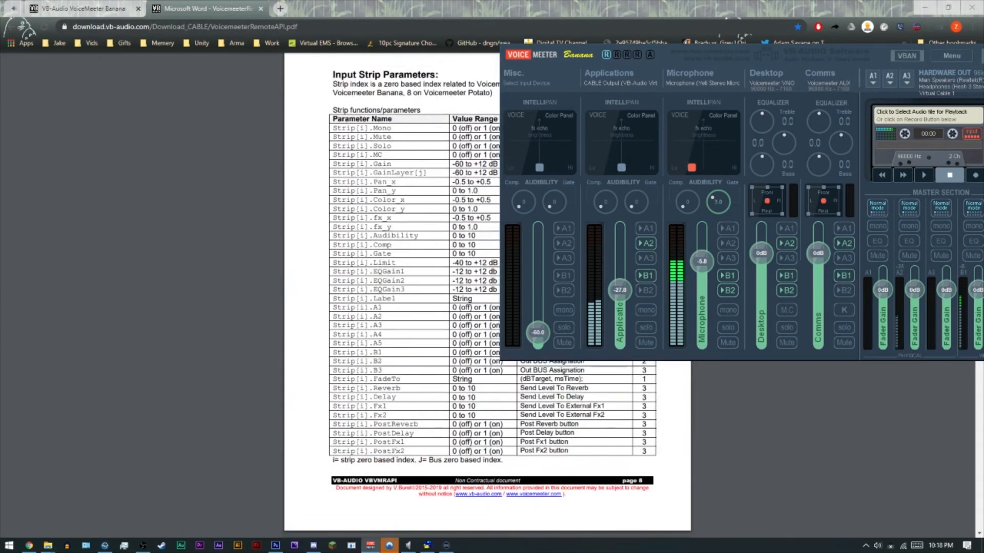
{"action": "left_click", "coordinate": [447, 546]}
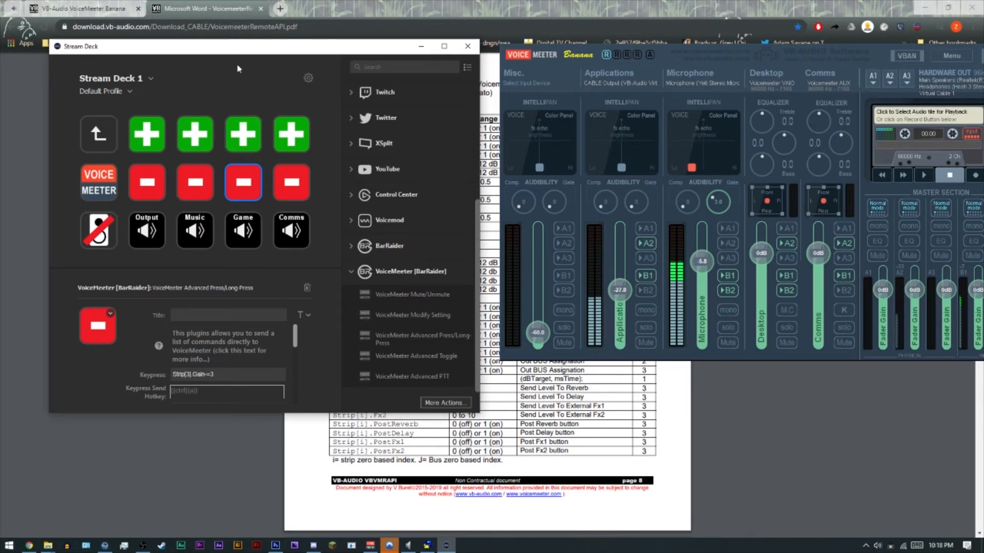
Highlight Strip[i] in the Mute row of the Input Strip Parameters table, with Stream Deck moved aside, and bring Voicemeeter back to the front
{"action": "left_click_drag", "start_coordinate": [252, 51], "coordinate": [81, 36]}
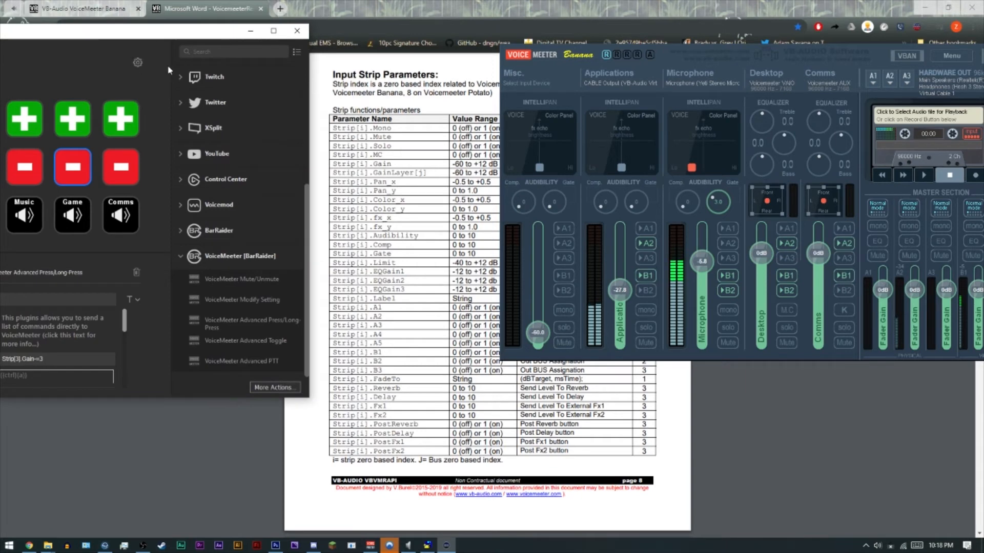
{"action": "left_click", "coordinate": [331, 137]}
{"action": "left_click_drag", "start_coordinate": [333, 137], "coordinate": [367, 138]}
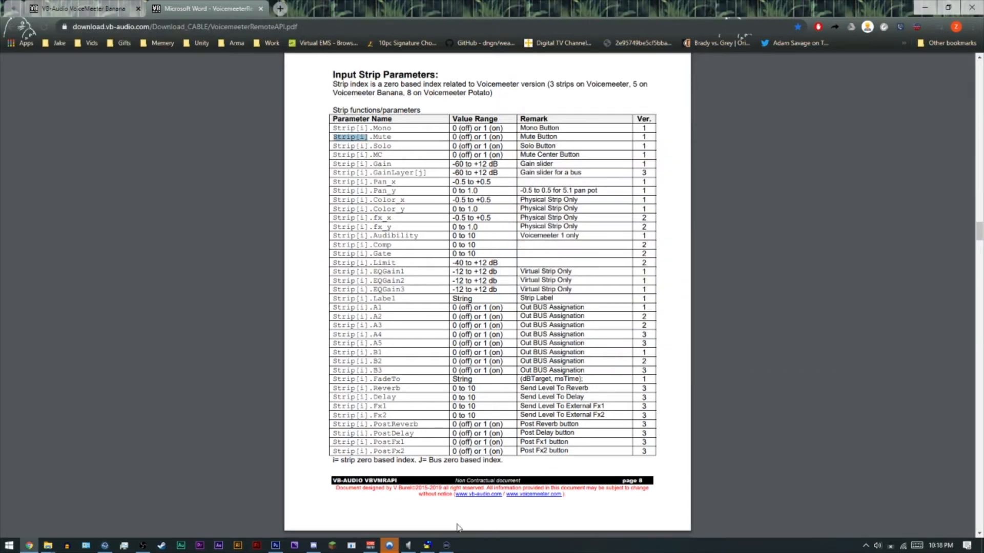
{"action": "left_click", "coordinate": [370, 545]}
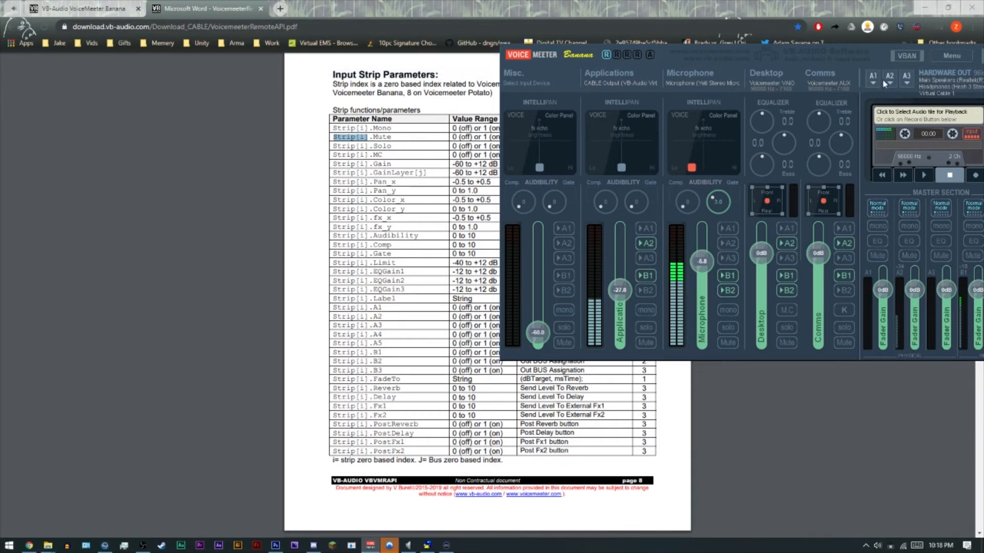
Compare Voicemeeter's input strips and master section with the strip and BUS parameter tables in the API documentation
{"action": "left_click_drag", "start_coordinate": [884, 83], "coordinate": [684, 82]}
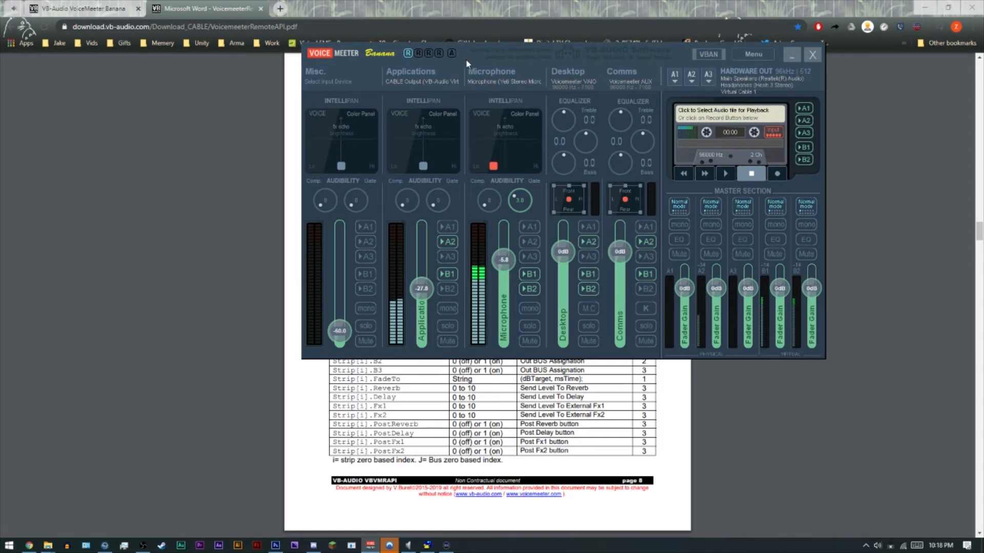
{"action": "left_click_drag", "start_coordinate": [466, 63], "coordinate": [712, 68]}
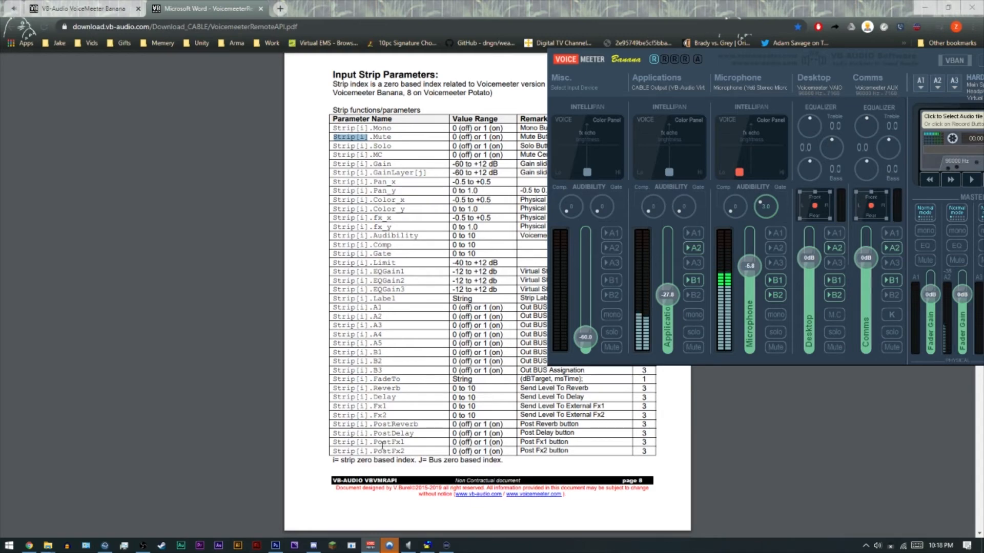
{"action": "scroll", "coordinate": [382, 445], "scroll_direction": "down", "scroll_amount": 10}
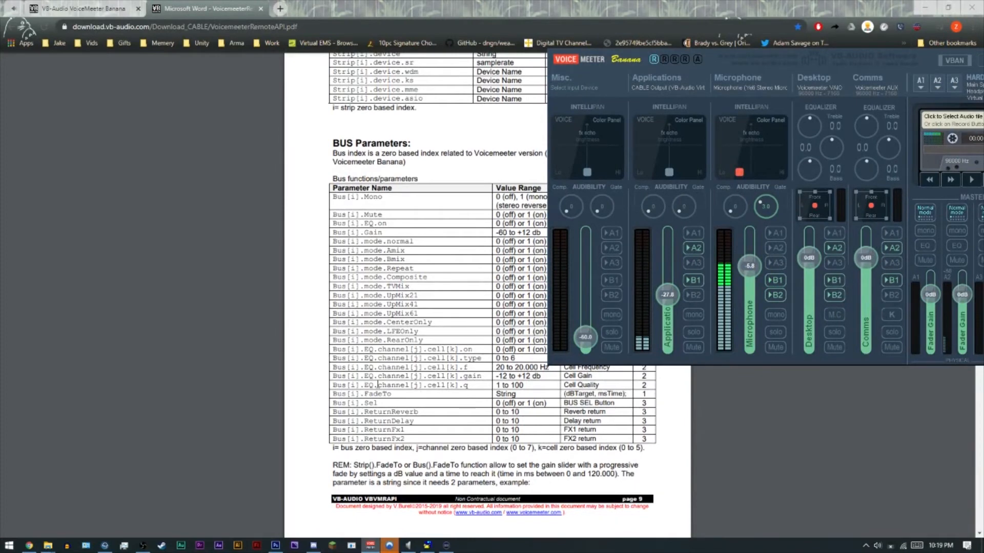
{"action": "scroll", "coordinate": [378, 384], "scroll_direction": "up", "scroll_amount": 10}
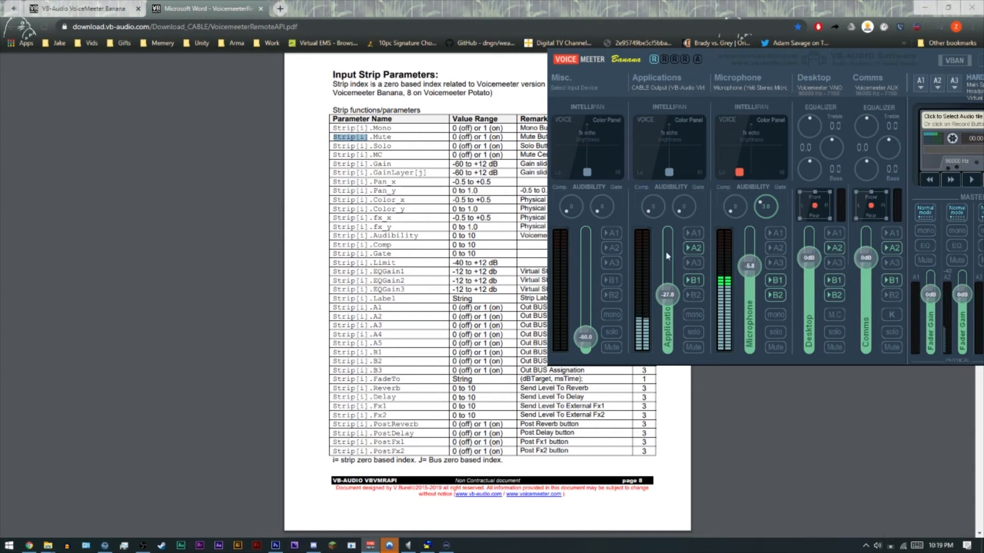
{"action": "left_click", "coordinate": [334, 137]}
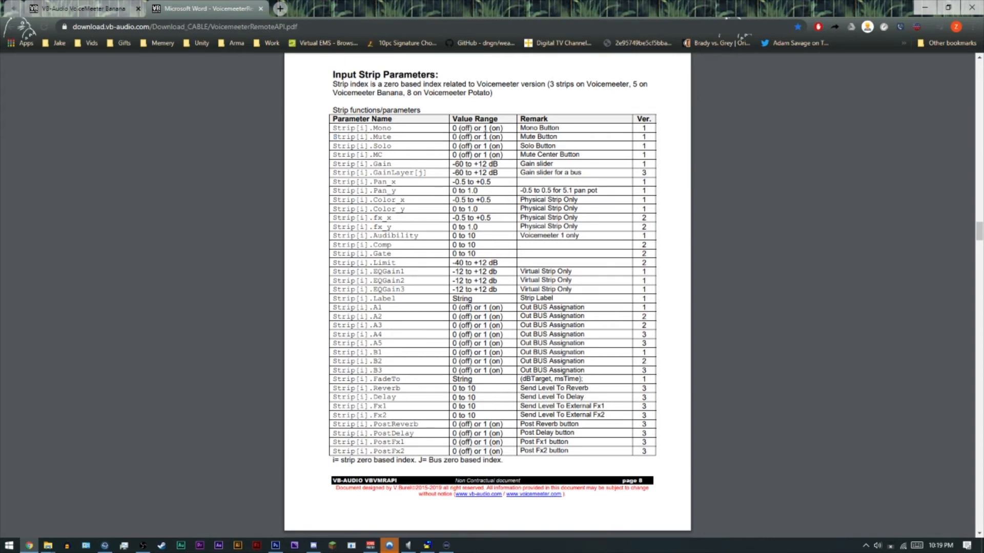
{"action": "left_click", "coordinate": [370, 545]}
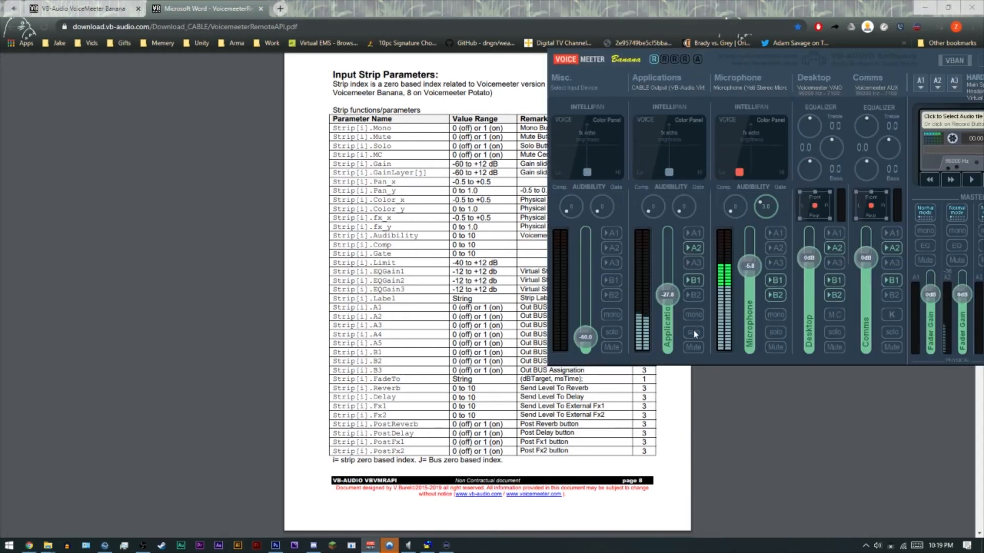
Switch to Stream Deck and inspect the Mode1 Key Press commands of the Music and Game mute keys
{"action": "left_click", "coordinate": [376, 546]}
{"action": "left_click", "coordinate": [378, 546]}
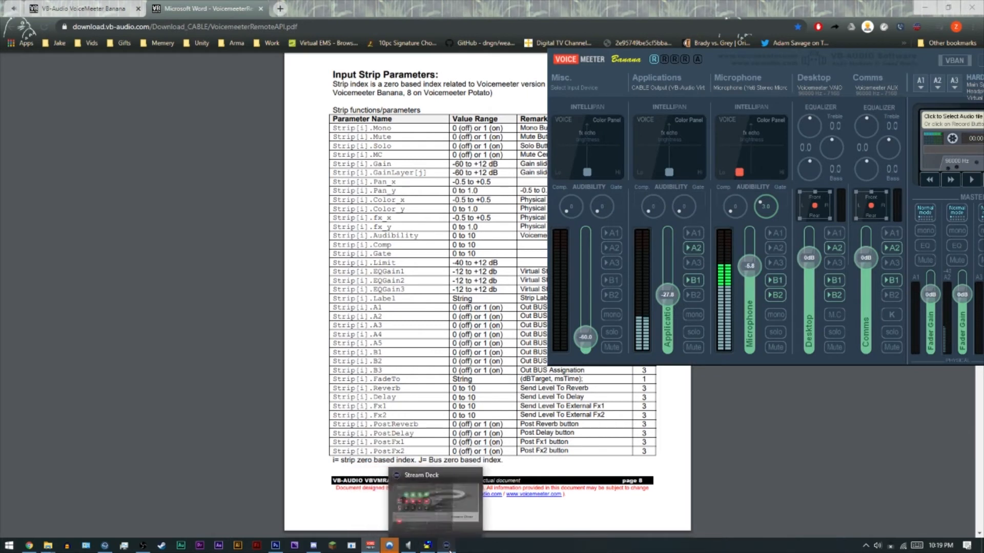
{"action": "left_click", "coordinate": [446, 545]}
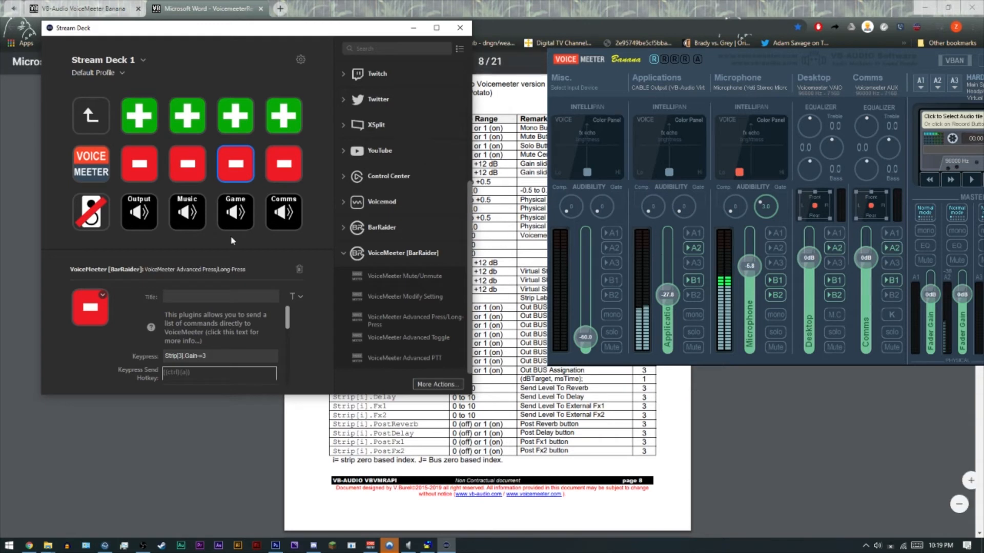
{"action": "left_click", "coordinate": [187, 212]}
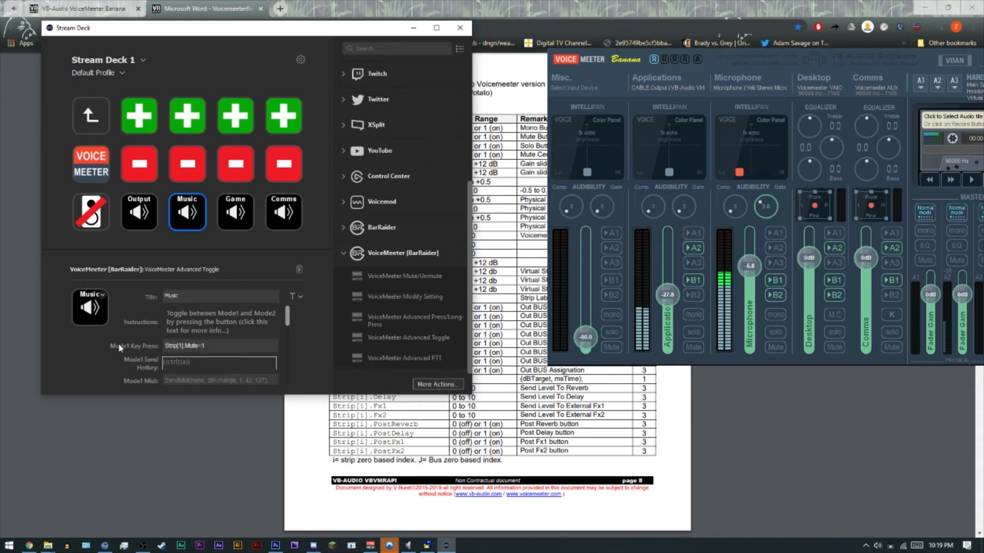
{"action": "left_click_drag", "start_coordinate": [211, 348], "coordinate": [119, 354]}
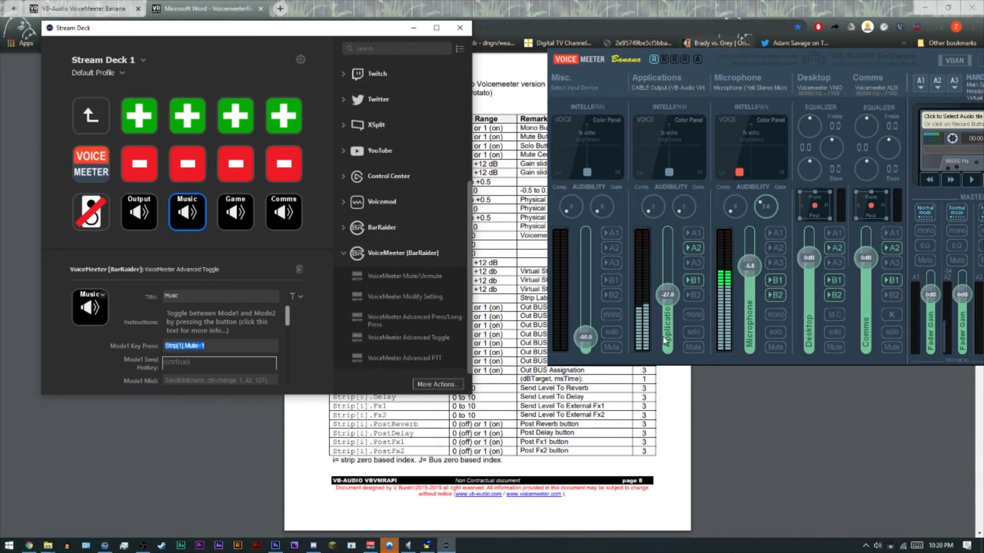
{"action": "left_click", "coordinate": [249, 216]}
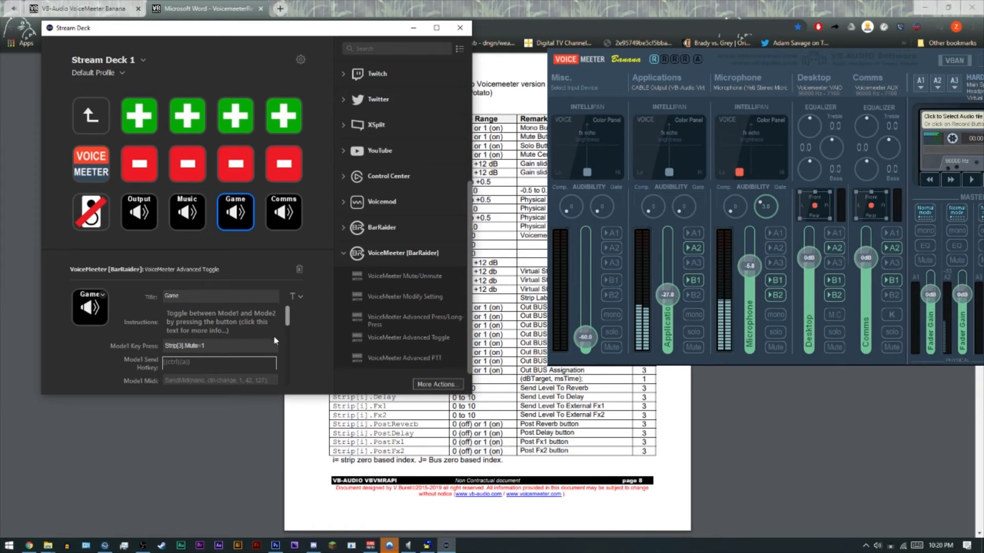
Review the Music key's Mode1 and Mode2 Key Press commands and highlight its Mode1 Check command
{"action": "left_click", "coordinate": [178, 214]}
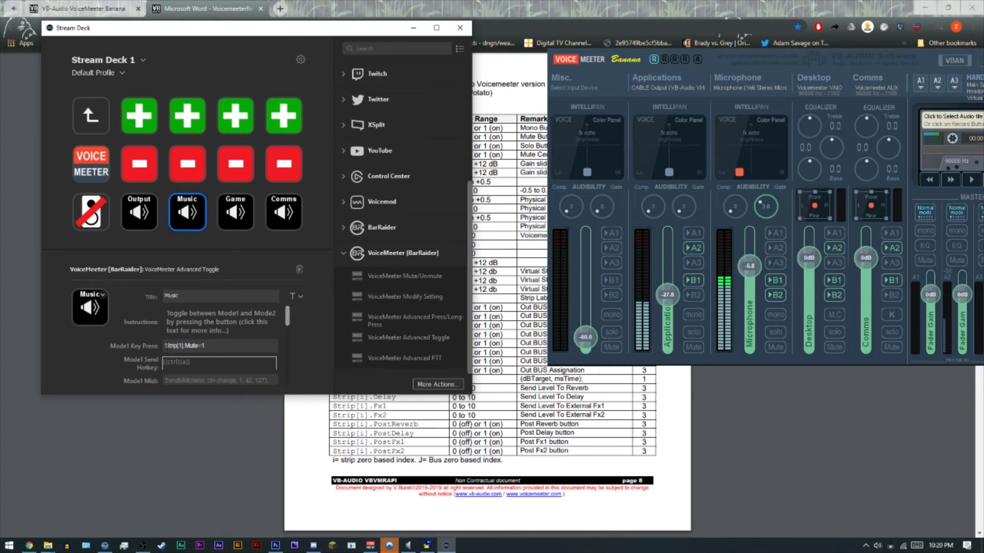
{"action": "scroll", "coordinate": [193, 345], "scroll_direction": "down", "scroll_amount": 5}
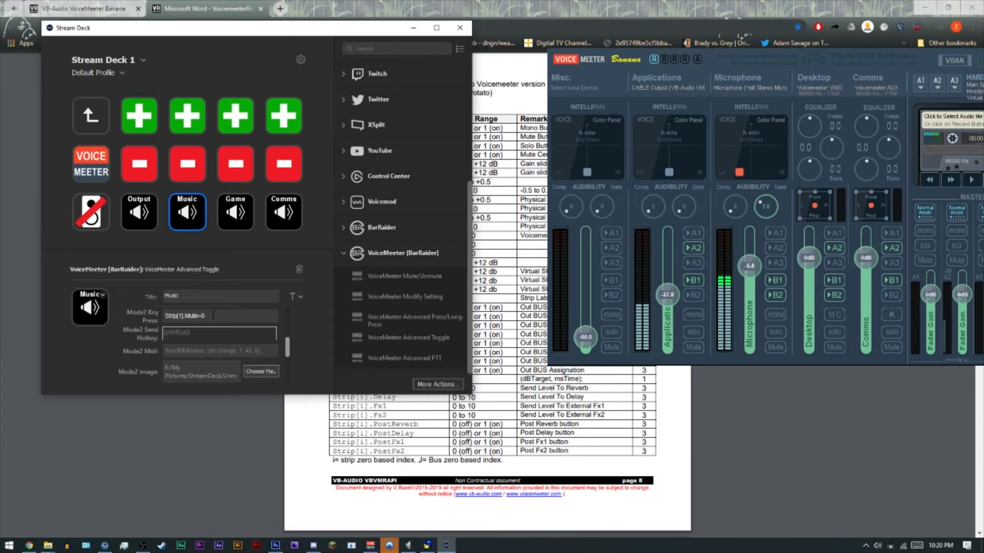
{"action": "scroll", "coordinate": [214, 315], "scroll_direction": "up", "scroll_amount": 3}
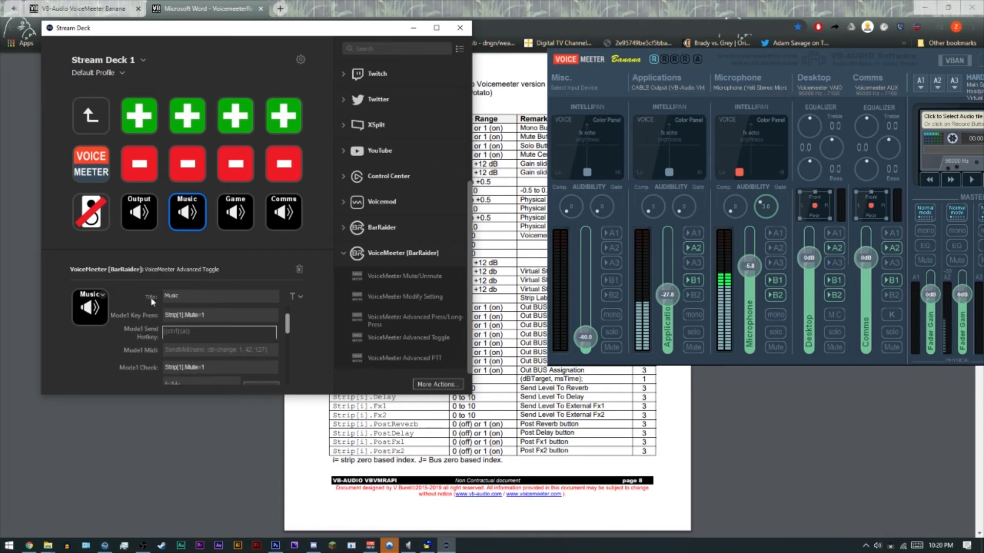
{"action": "scroll", "coordinate": [147, 341], "scroll_direction": "down", "scroll_amount": 1}
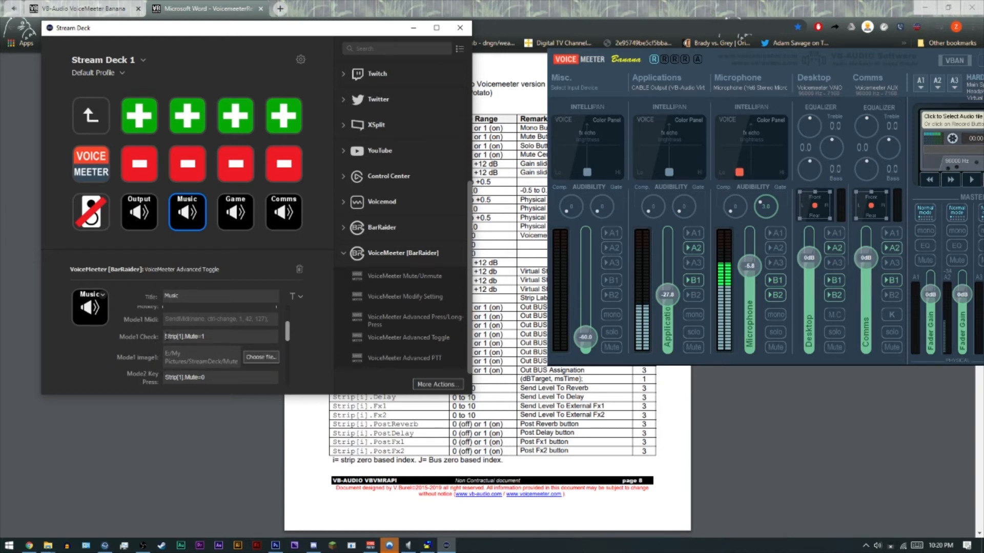
{"action": "left_click_drag", "start_coordinate": [165, 337], "coordinate": [226, 336]}
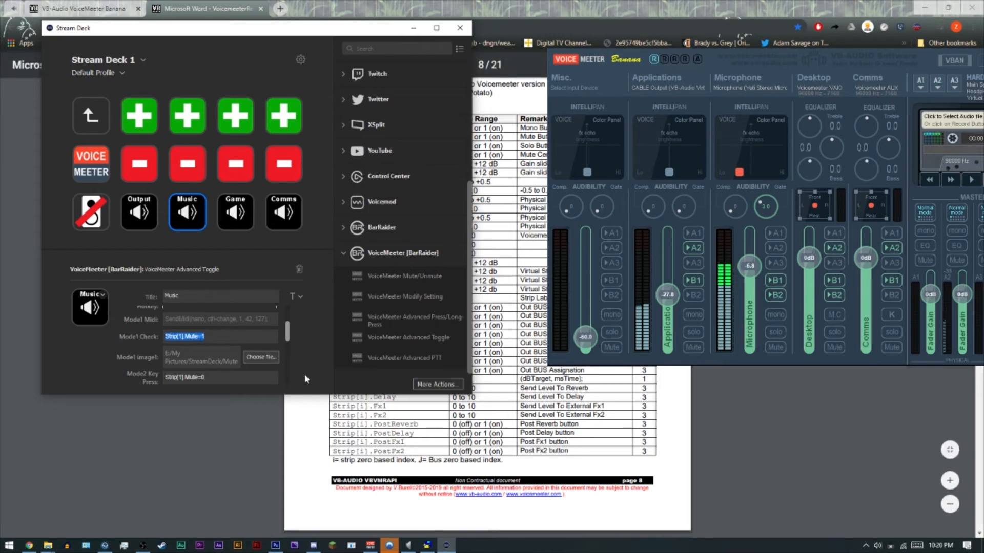
{"action": "scroll", "coordinate": [172, 375], "scroll_direction": "up", "scroll_amount": 1}
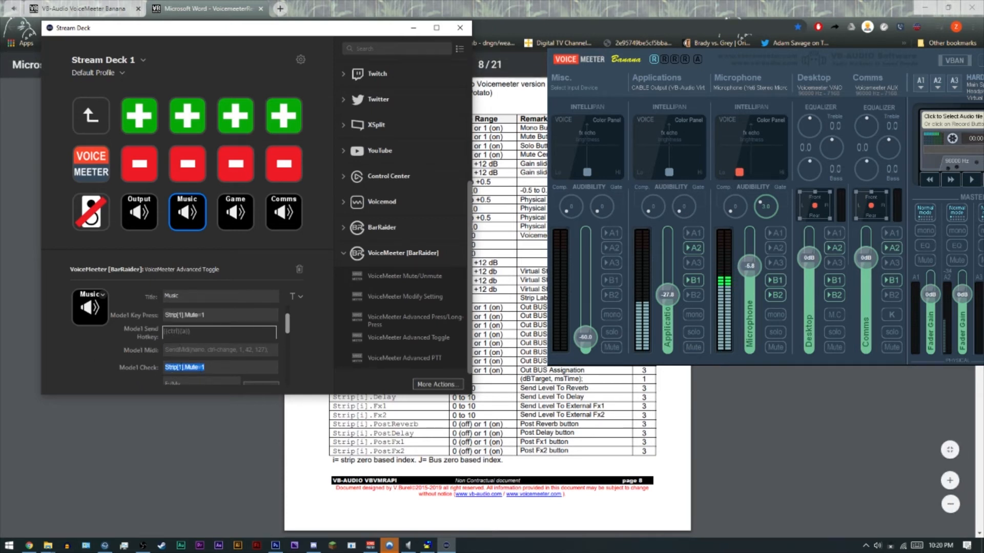
{"action": "left_click", "coordinate": [224, 365]}
{"action": "scroll", "coordinate": [180, 312], "scroll_direction": "down", "scroll_amount": 2}
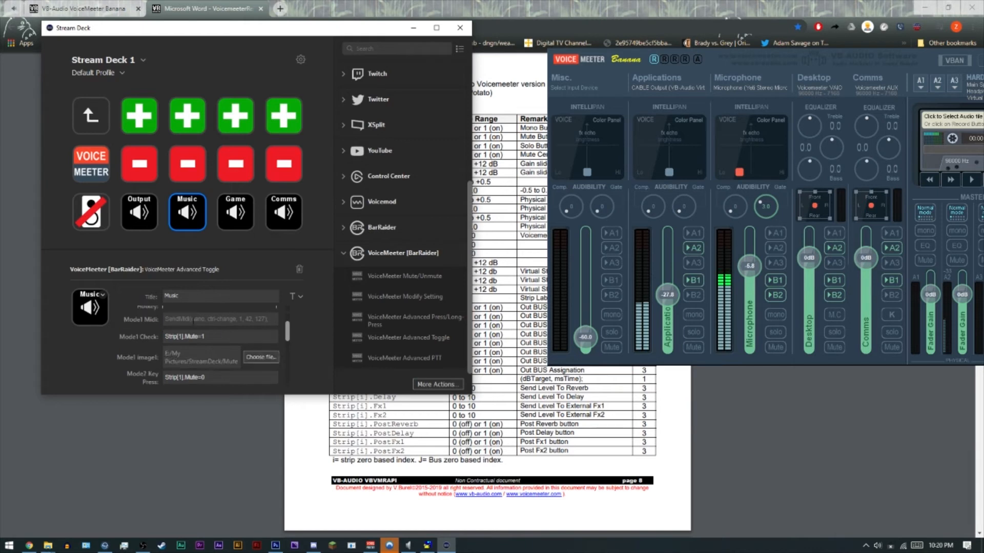
{"action": "scroll", "coordinate": [222, 348], "scroll_direction": "up", "scroll_amount": 3}
Show the Output key's settings and arrange the Stream Deck and Voicemeeter windows side by side with the whole master section in view
{"action": "left_click", "coordinate": [146, 227]}
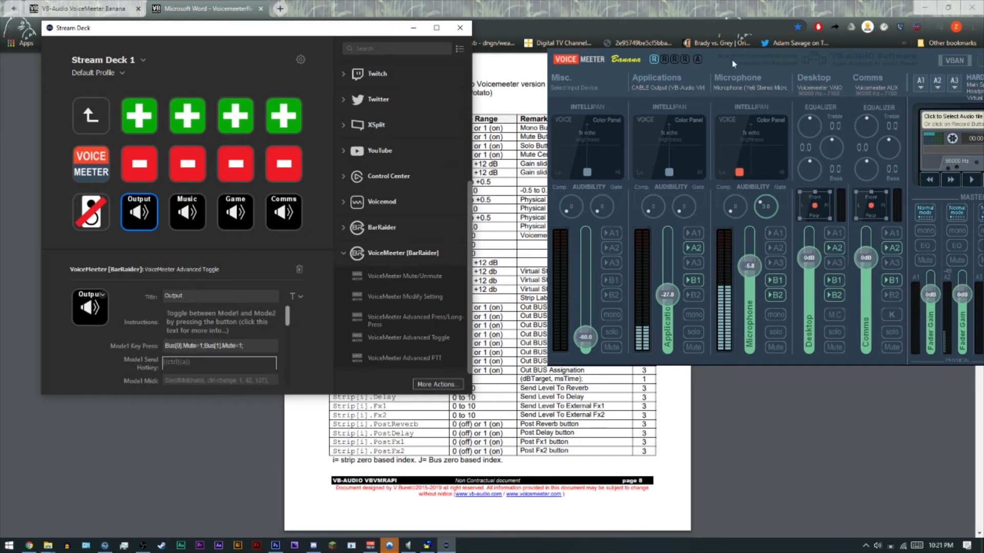
{"action": "left_click", "coordinate": [691, 73]}
{"action": "left_click_drag", "start_coordinate": [690, 72], "coordinate": [612, 47]}
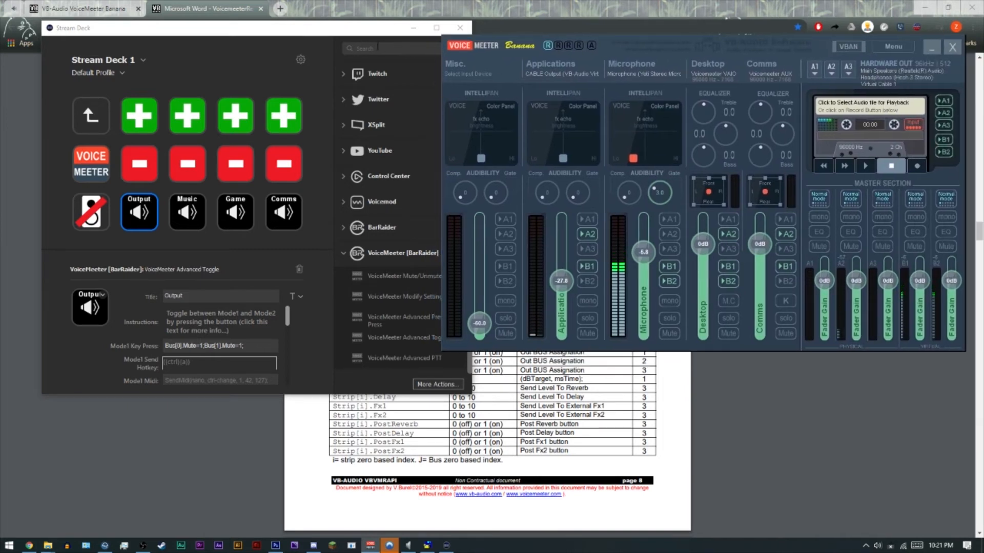
{"action": "left_click", "coordinate": [293, 34]}
{"action": "left_click_drag", "start_coordinate": [293, 34], "coordinate": [259, 31]}
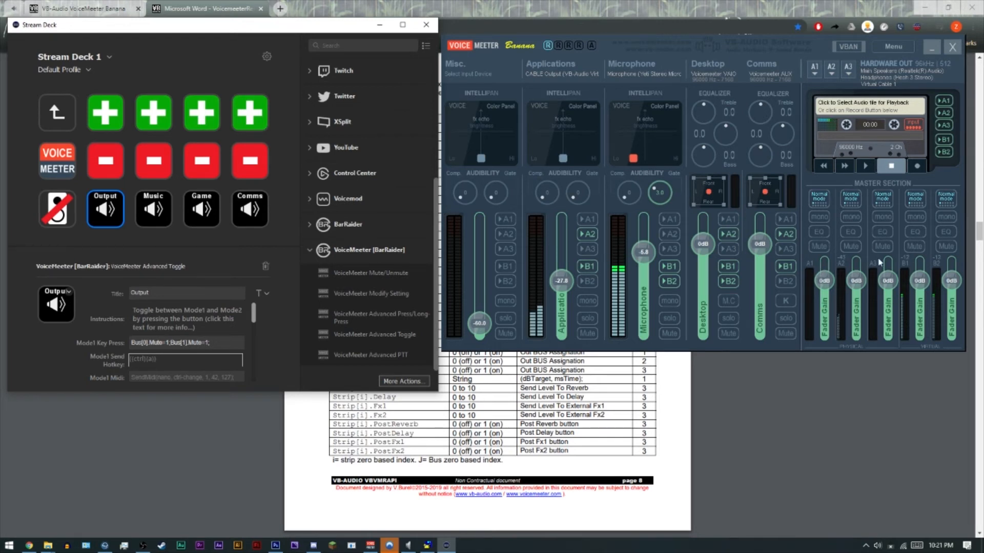
Lower the A2 bus fader in the master section to about -59.4 dB and return it to about 0 dB
{"action": "left_click_drag", "start_coordinate": [861, 286], "coordinate": [862, 333]}
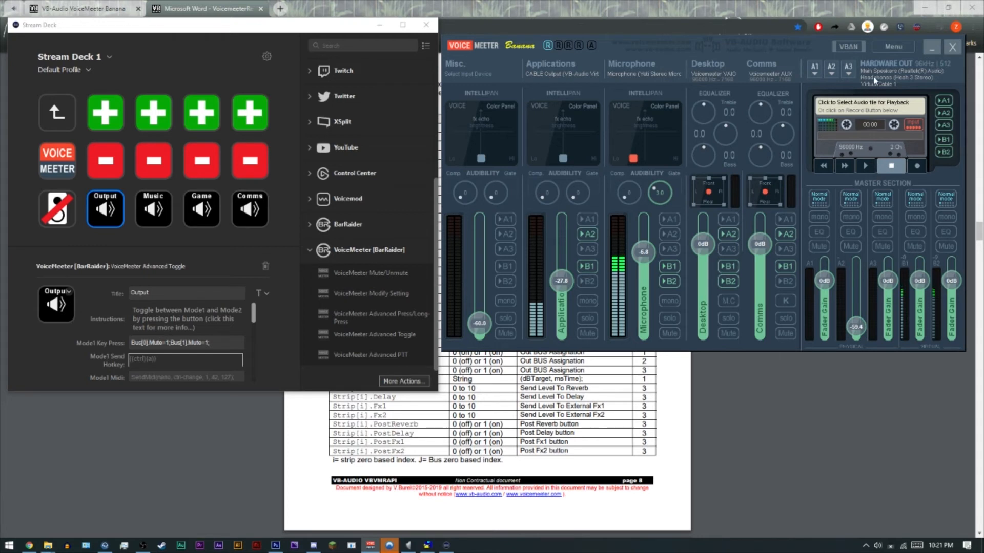
{"action": "left_click_drag", "start_coordinate": [862, 338], "coordinate": [854, 280]}
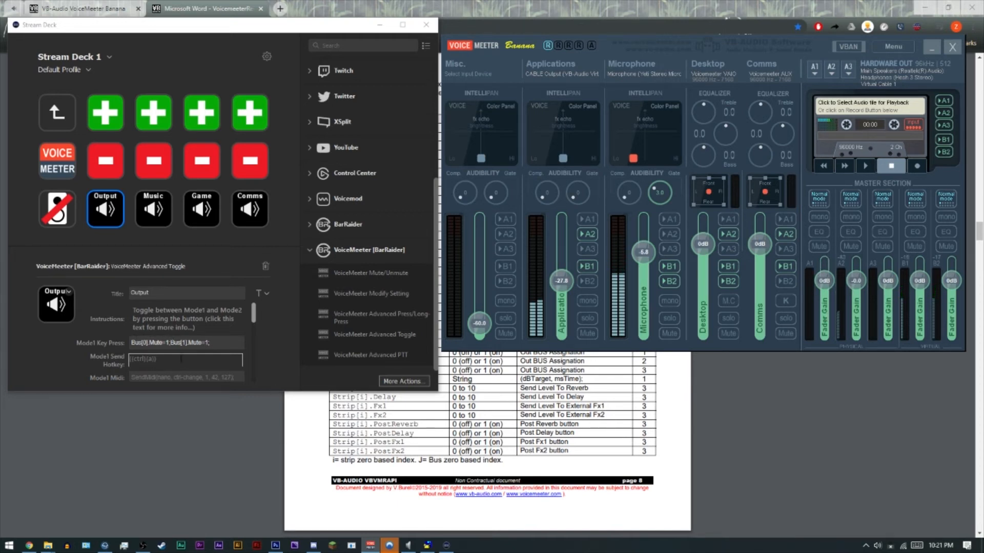
Review the Output key's Mode1 and Mode2 bus mute commands and browse the StreamDeck pictures folder for its Mode1 image without choosing one
{"action": "left_click", "coordinate": [172, 344]}
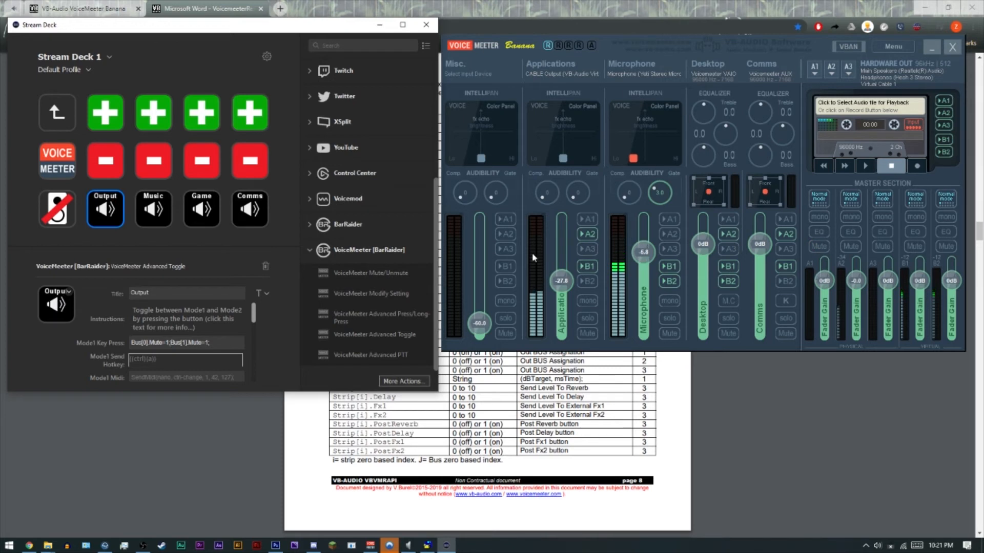
{"action": "scroll", "coordinate": [103, 299], "scroll_direction": "down", "scroll_amount": 5}
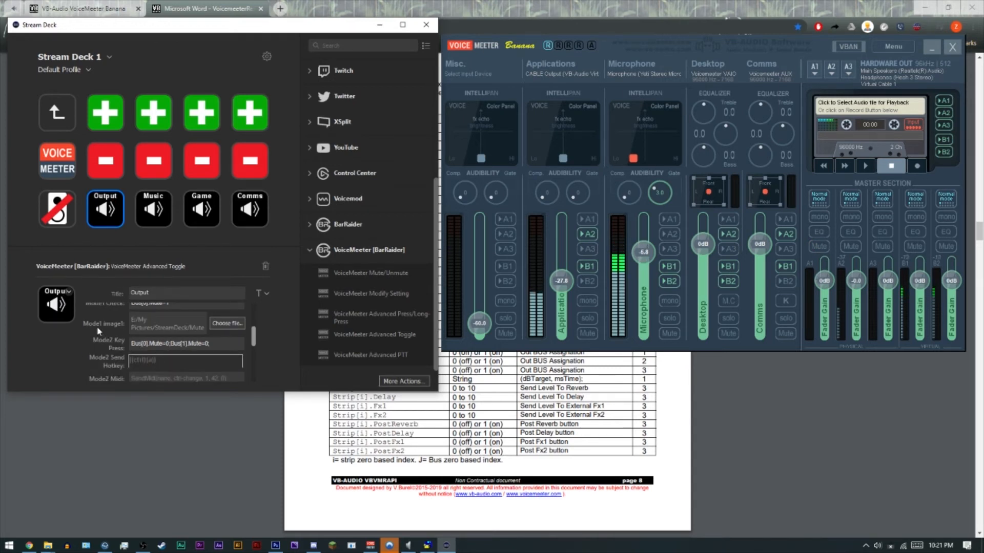
{"action": "scroll", "coordinate": [120, 331], "scroll_direction": "down", "scroll_amount": 3}
{"action": "scroll", "coordinate": [126, 330], "scroll_direction": "up", "scroll_amount": 2}
{"action": "scroll", "coordinate": [126, 330], "scroll_direction": "up", "scroll_amount": 1}
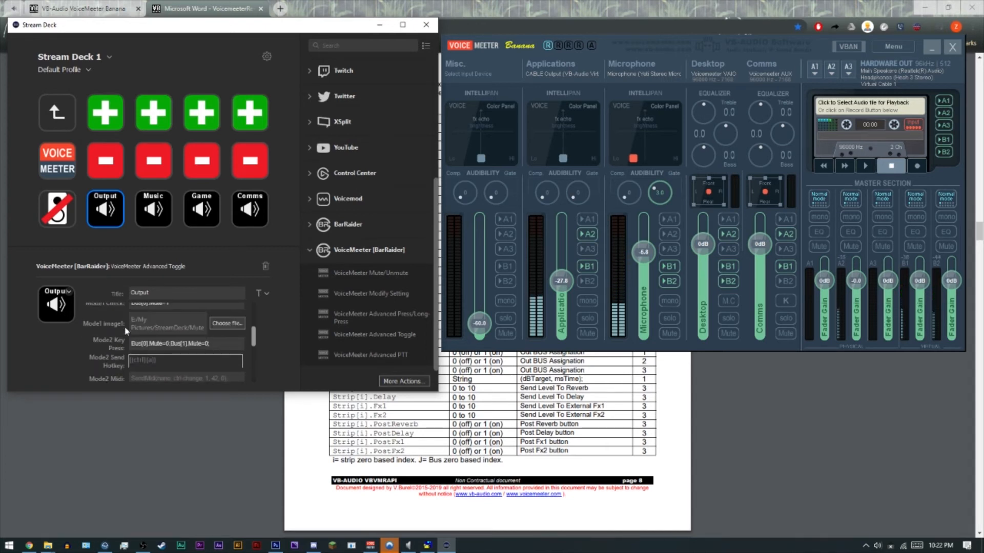
{"action": "scroll", "coordinate": [128, 336], "scroll_direction": "down", "scroll_amount": 2}
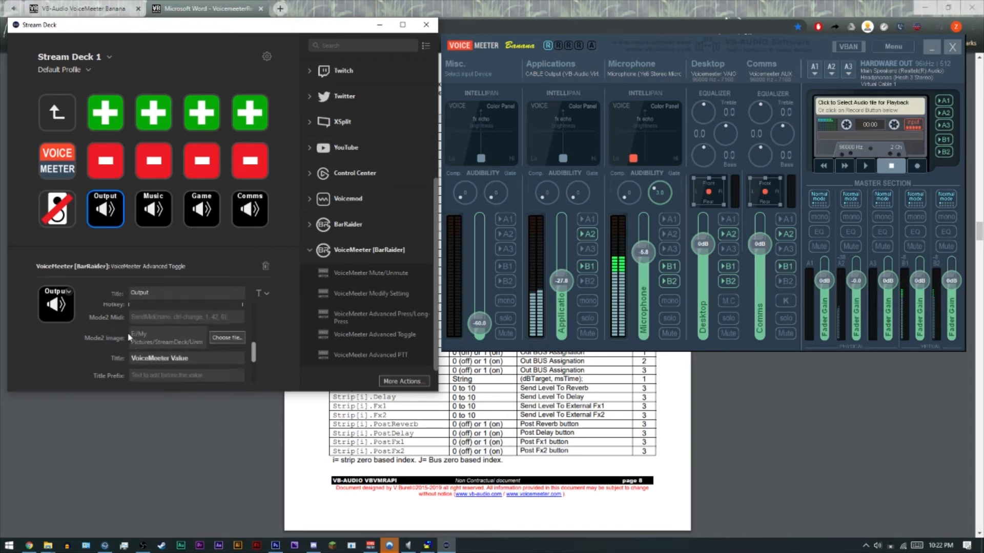
{"action": "scroll", "coordinate": [129, 349], "scroll_direction": "up", "scroll_amount": 1}
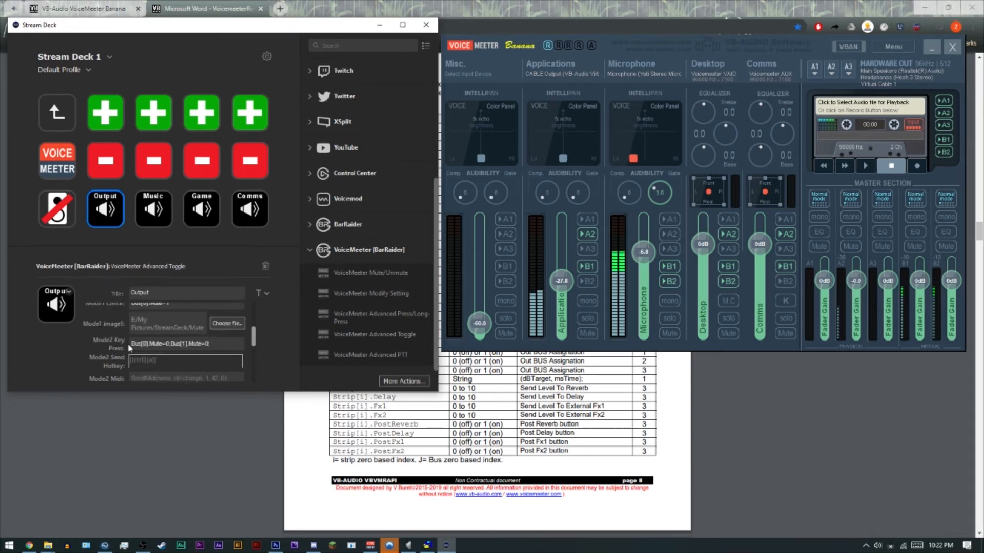
{"action": "left_click", "coordinate": [217, 326]}
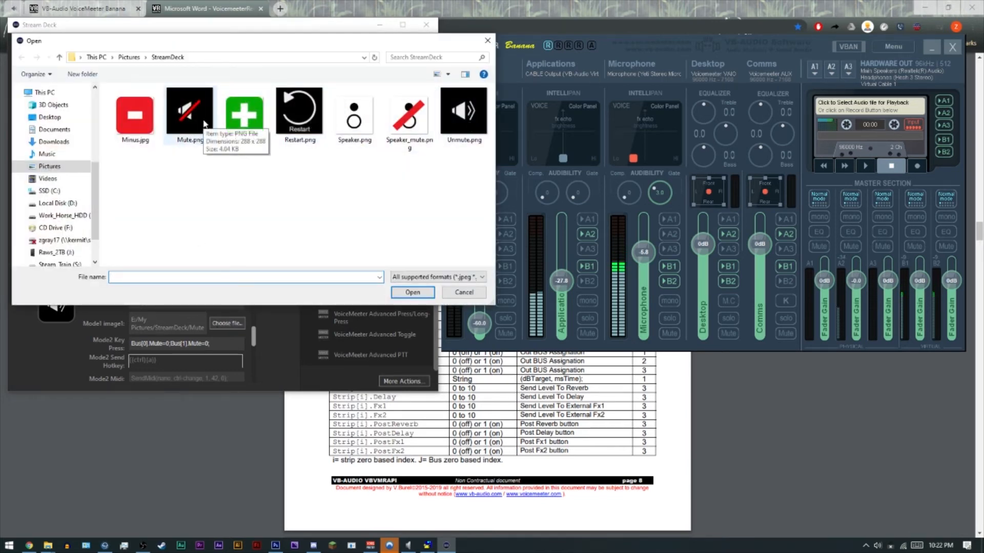
{"action": "left_click", "coordinate": [454, 295]}
Open Elgato's Key Creator page for a new Output key icon and view its icon library
{"action": "left_click", "coordinate": [70, 293]}
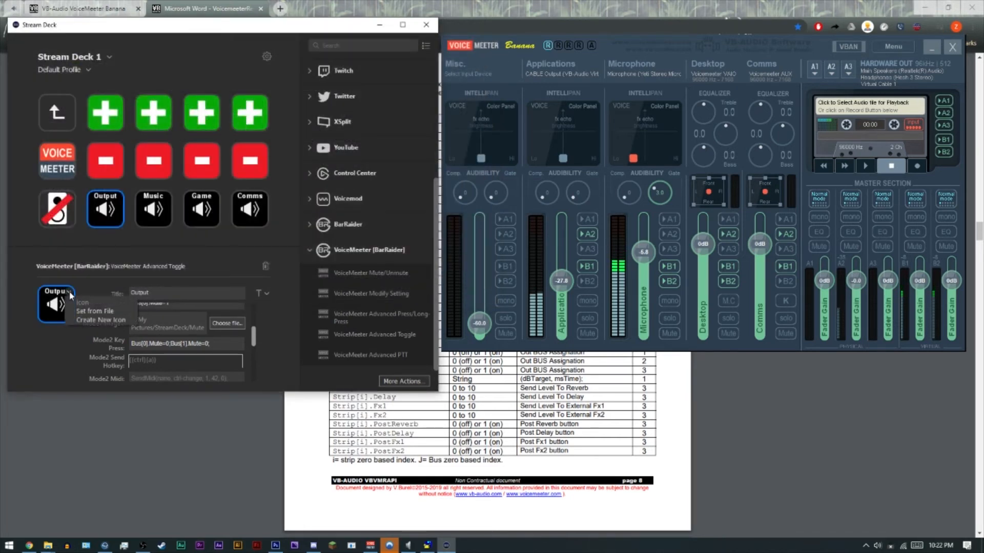
{"action": "left_click", "coordinate": [93, 320]}
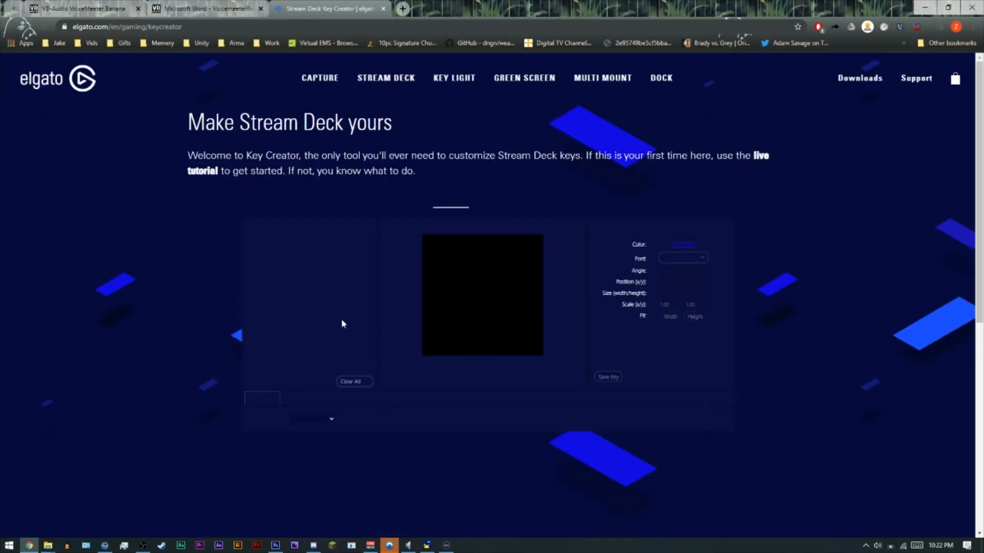
{"action": "scroll", "coordinate": [344, 324], "scroll_direction": "down", "scroll_amount": 1}
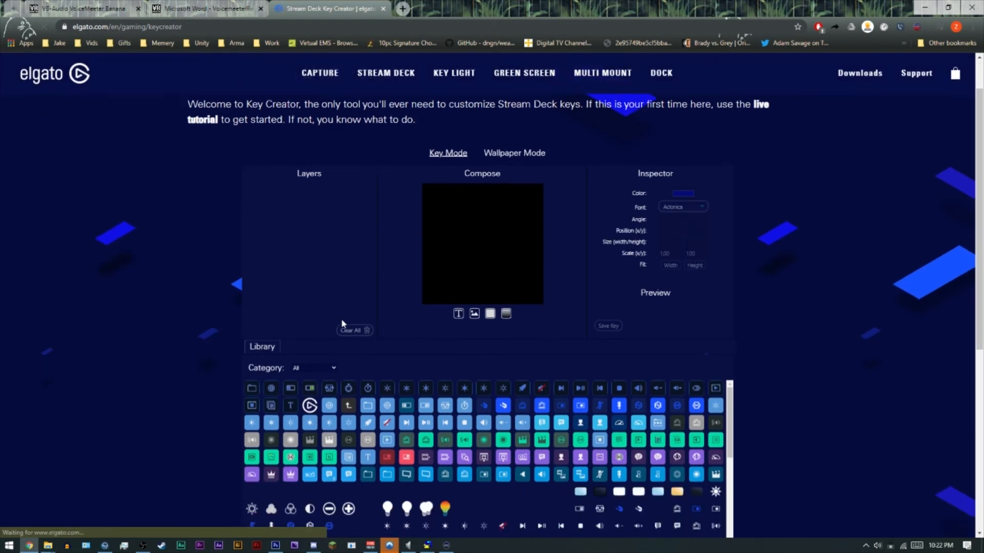
Close the Key Creator page and bring the Voicemeeter and Stream Deck windows back in front of the API document
{"action": "scroll", "coordinate": [343, 323], "scroll_direction": "up", "scroll_amount": 1}
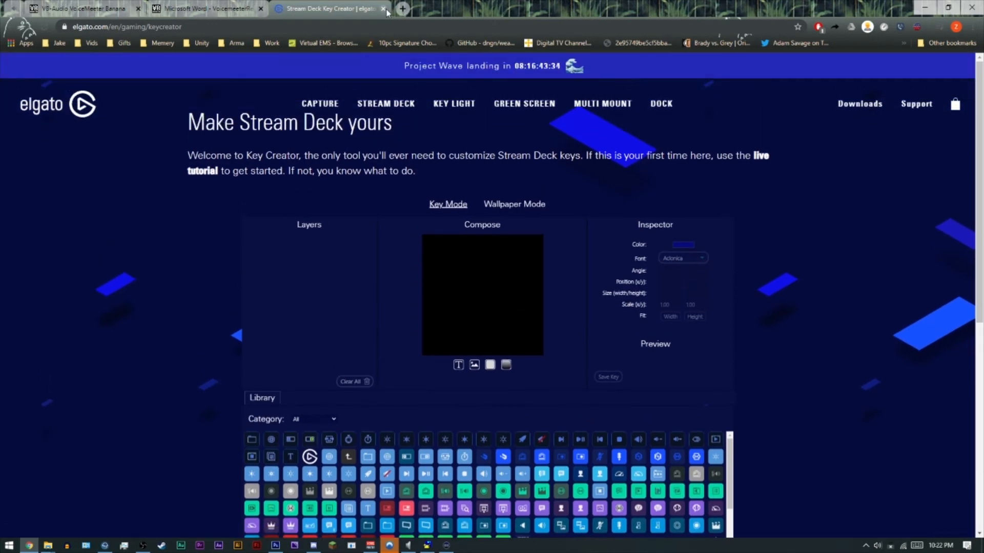
{"action": "left_click", "coordinate": [384, 9]}
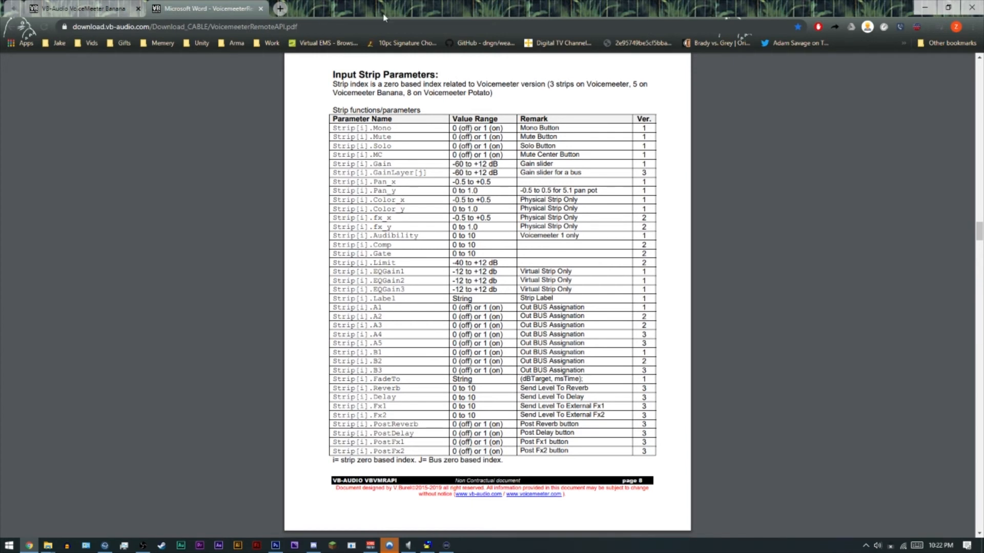
{"action": "left_click", "coordinate": [371, 545]}
{"action": "left_click", "coordinate": [446, 545]}
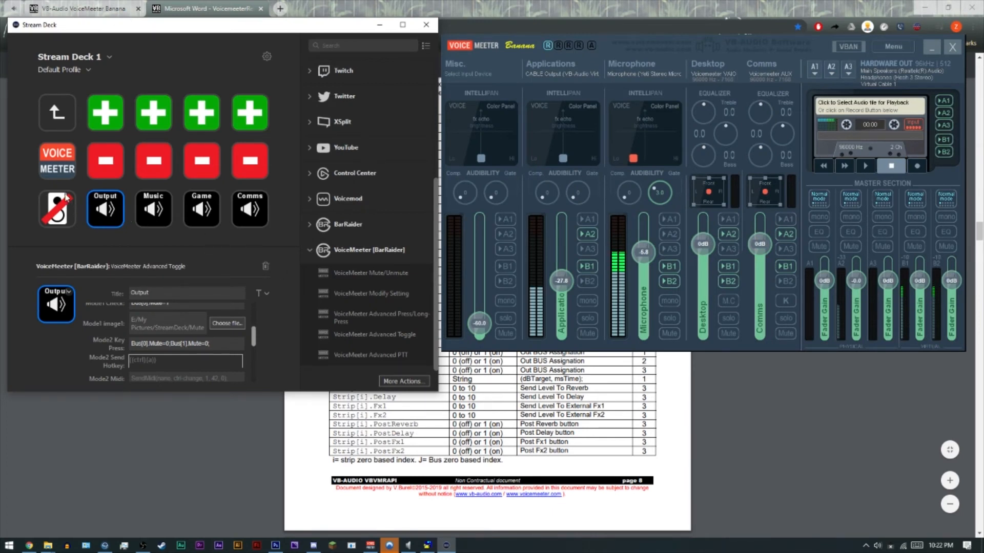
Show the VoiceMeeter launch key's Open settings and expand the System action category that provides this action
{"action": "left_click", "coordinate": [57, 174]}
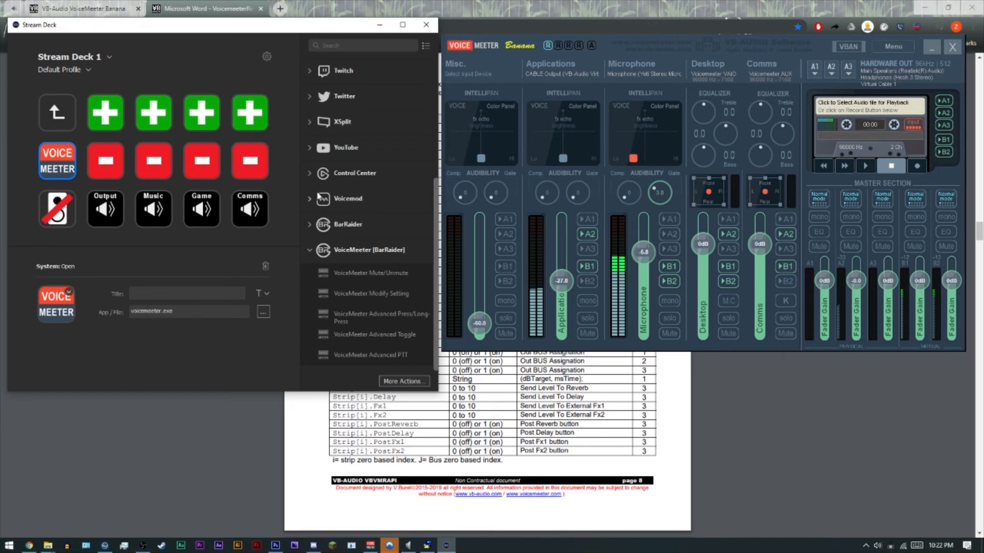
{"action": "scroll", "coordinate": [318, 196], "scroll_direction": "up", "scroll_amount": 5}
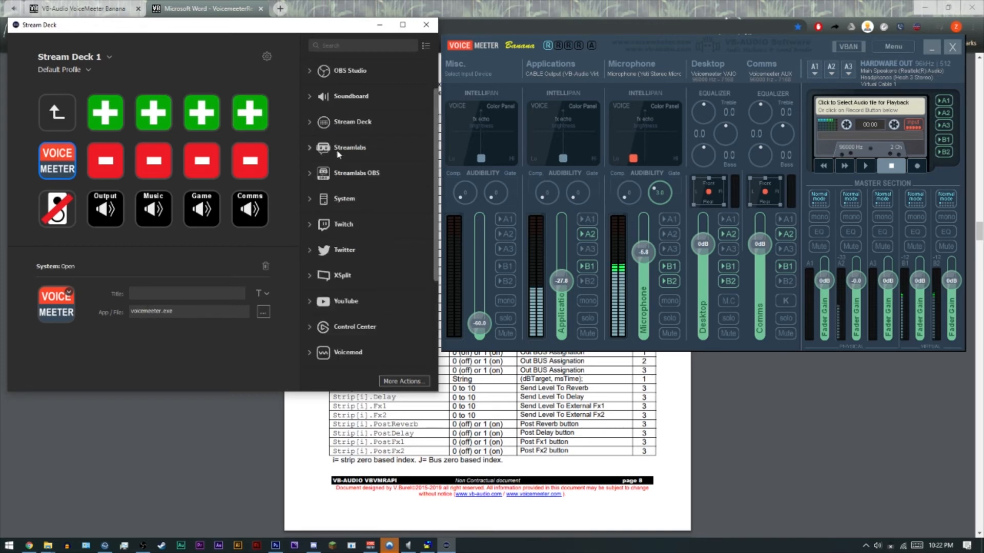
{"action": "left_click", "coordinate": [314, 200]}
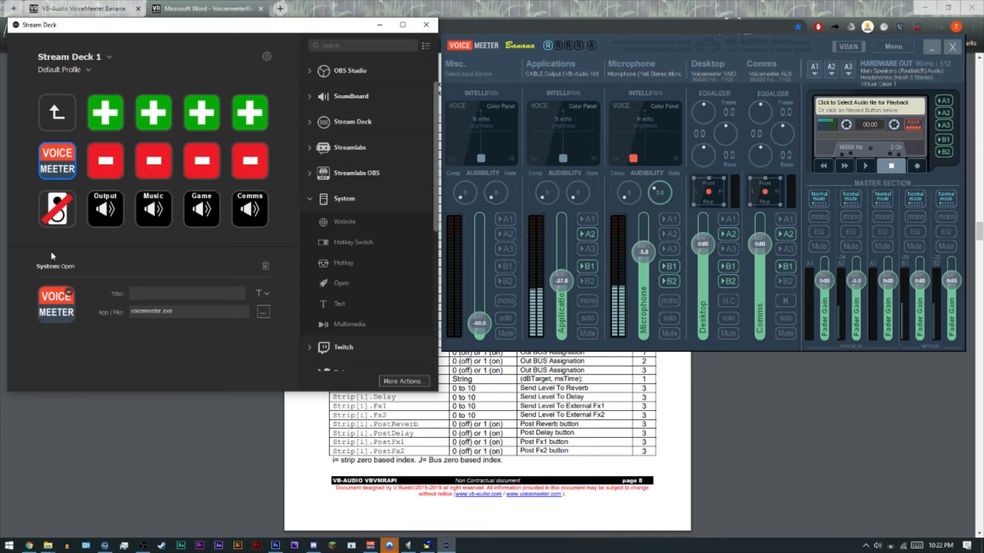
View the Output key's title formatting options without changing them, and deselect the key
{"action": "left_click", "coordinate": [112, 214]}
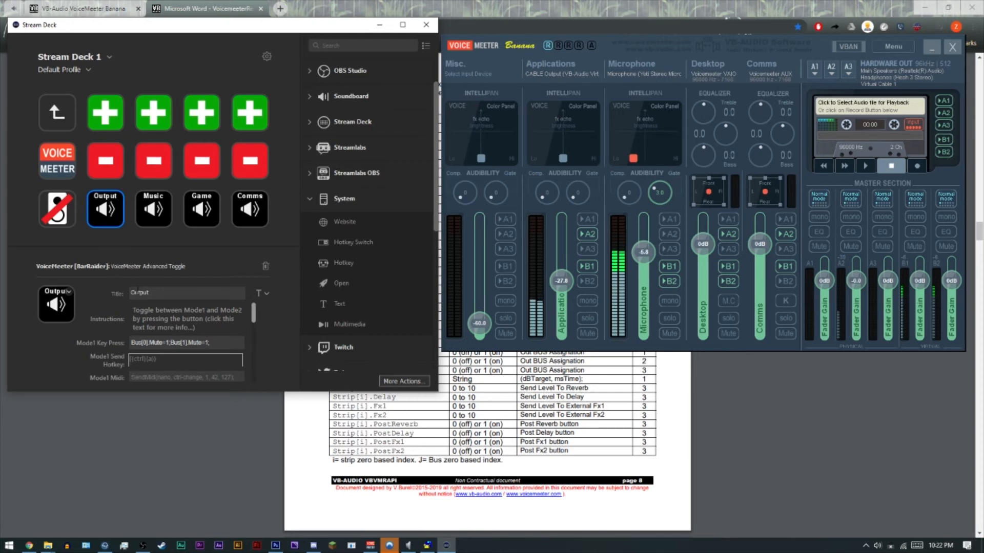
{"action": "left_click", "coordinate": [267, 295]}
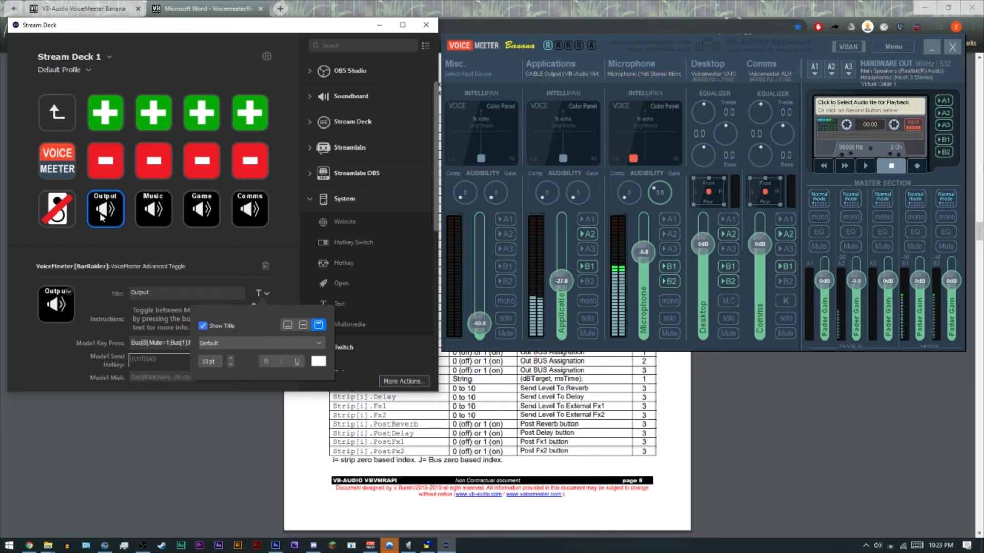
{"action": "left_click", "coordinate": [282, 220]}
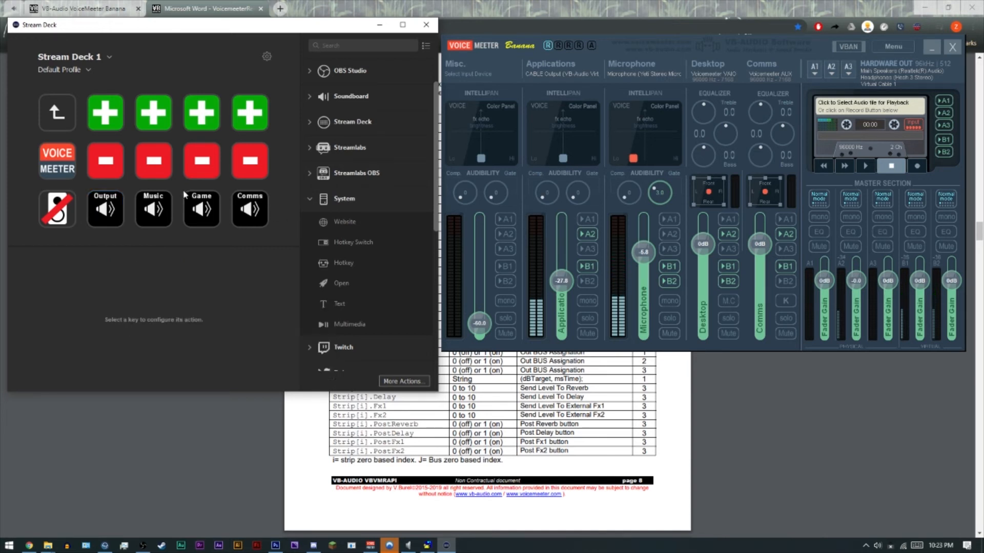
Review the crossed-out speaker key's Mode1 key press, check and image settings and its Mode2 key press command against the strips' A1 routing
{"action": "left_click", "coordinate": [69, 213]}
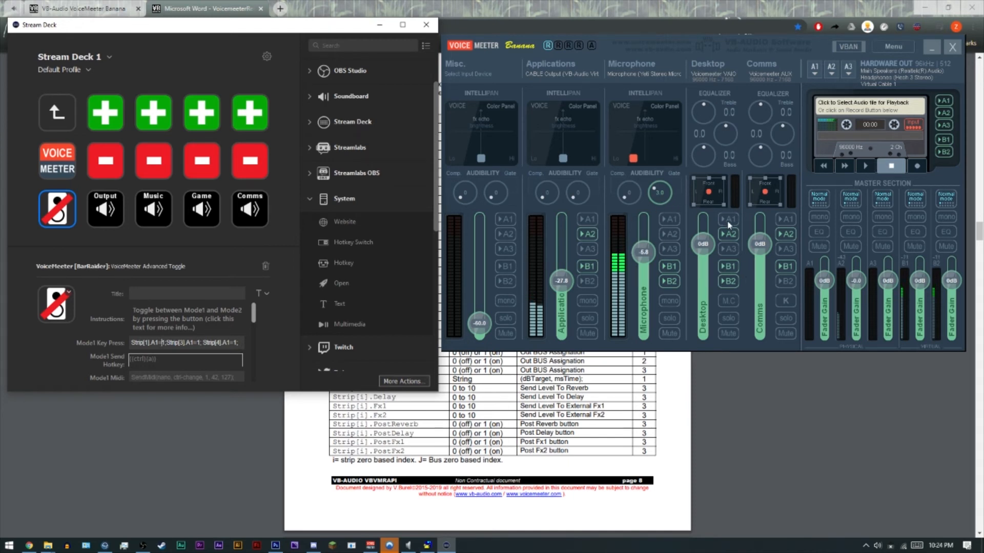
{"action": "left_click", "coordinate": [787, 219]}
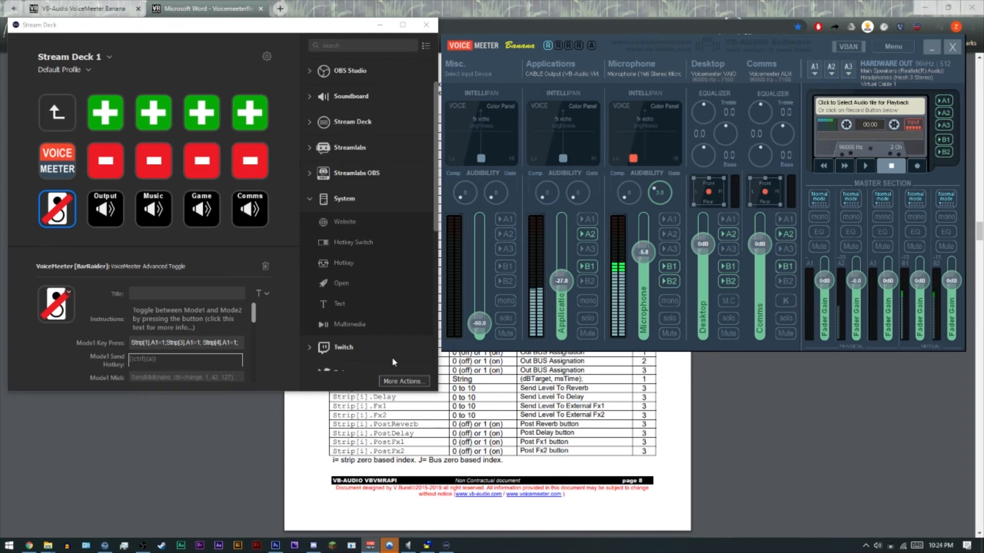
{"action": "scroll", "coordinate": [137, 337], "scroll_direction": "down", "scroll_amount": 1}
{"action": "scroll", "coordinate": [137, 337], "scroll_direction": "down", "scroll_amount": 3}
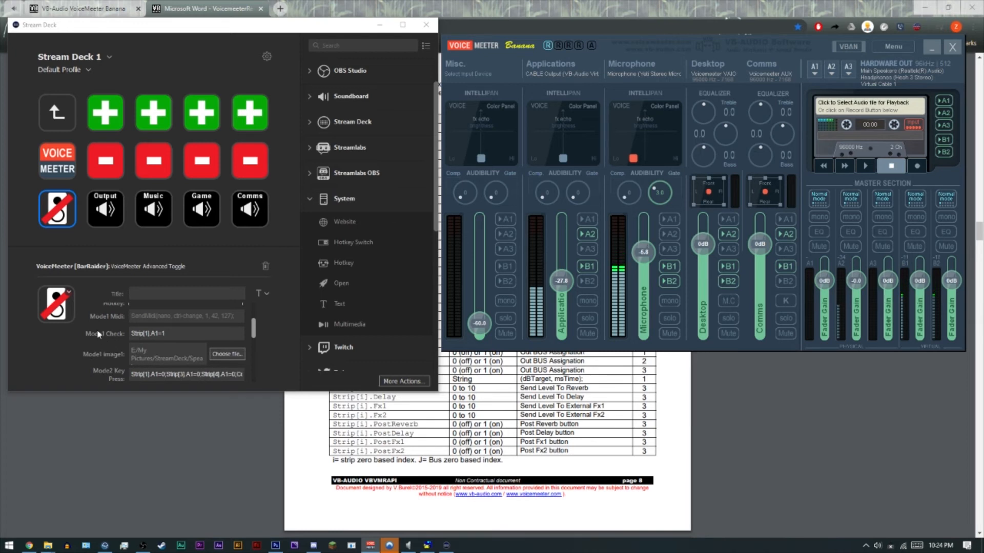
{"action": "left_click_drag", "start_coordinate": [170, 333], "coordinate": [129, 334]}
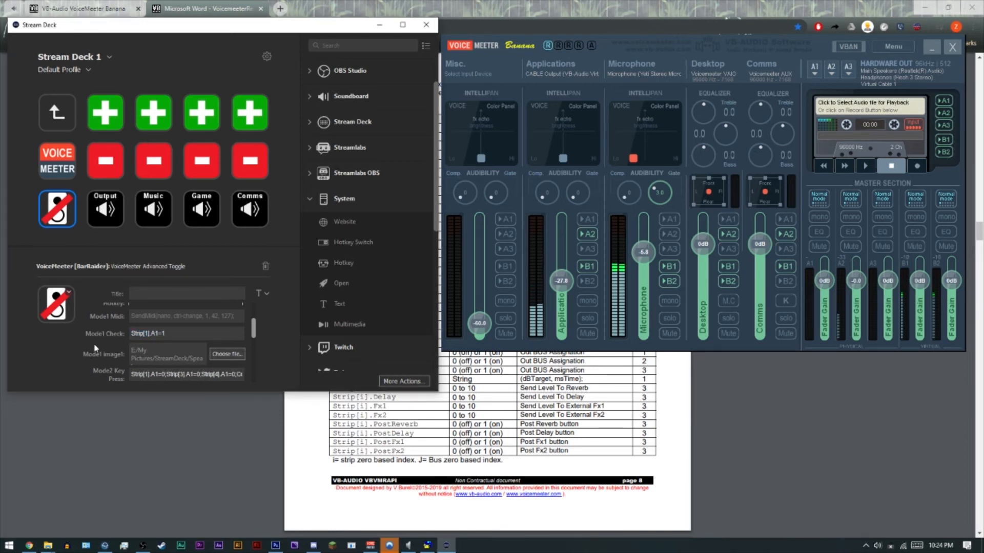
{"action": "scroll", "coordinate": [98, 349], "scroll_direction": "down", "scroll_amount": 4}
{"action": "scroll", "coordinate": [95, 348], "scroll_direction": "up", "scroll_amount": 2}
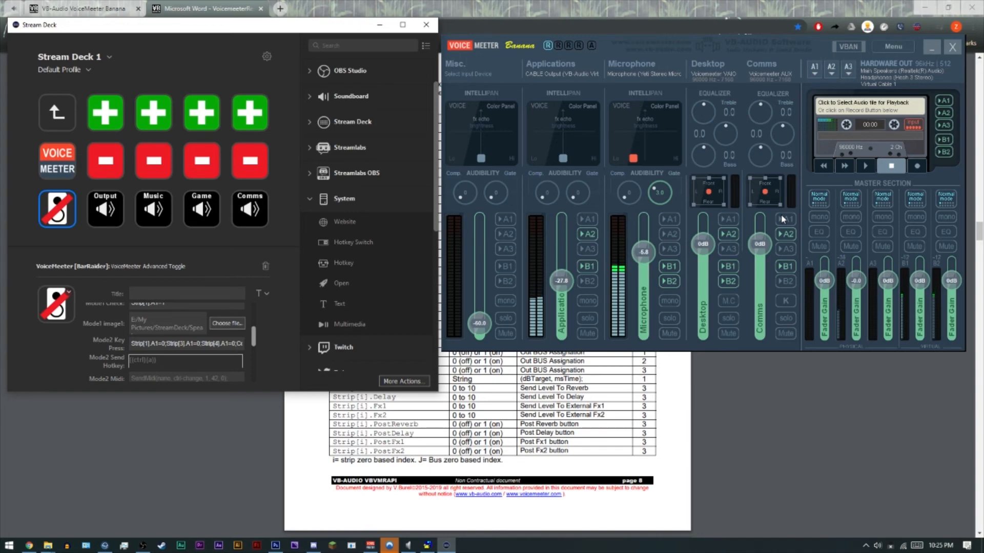
Look up Command.Restart and its value in the Special Commands table of the Voicemeeter Remote API document
{"action": "left_click", "coordinate": [299, 472]}
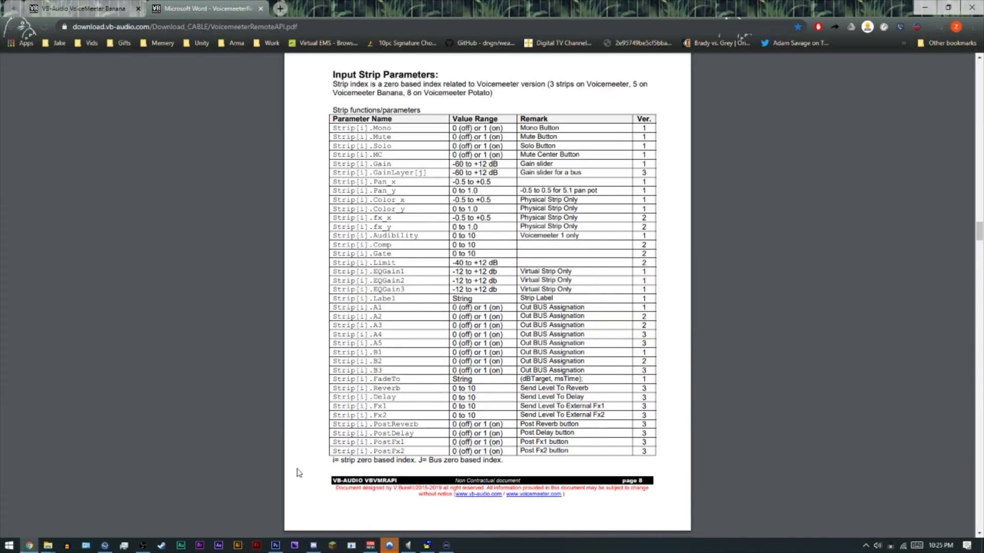
{"action": "scroll", "coordinate": [298, 473], "scroll_direction": "up", "scroll_amount": 15}
{"action": "scroll", "coordinate": [299, 472], "scroll_direction": "up", "scroll_amount": 5}
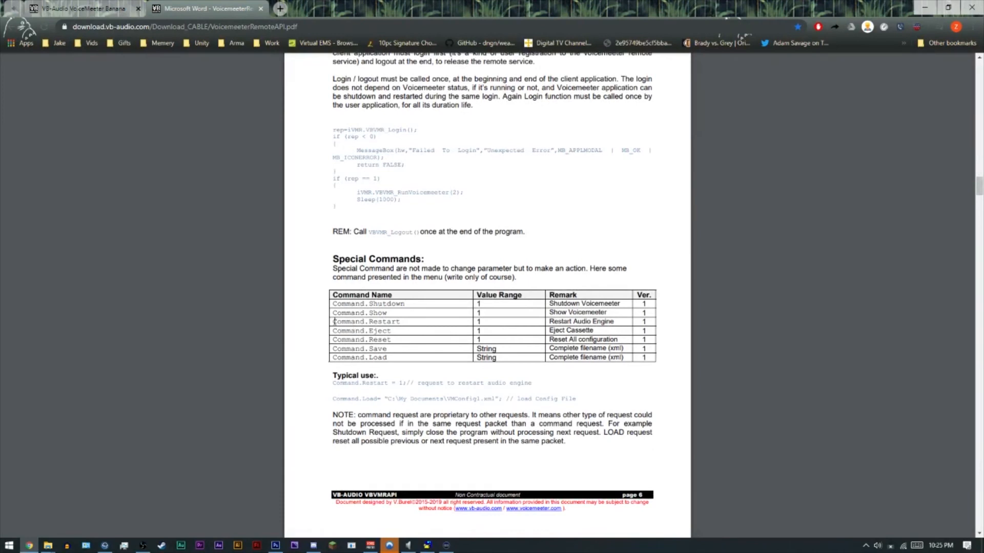
{"action": "left_click_drag", "start_coordinate": [334, 321], "coordinate": [406, 322]}
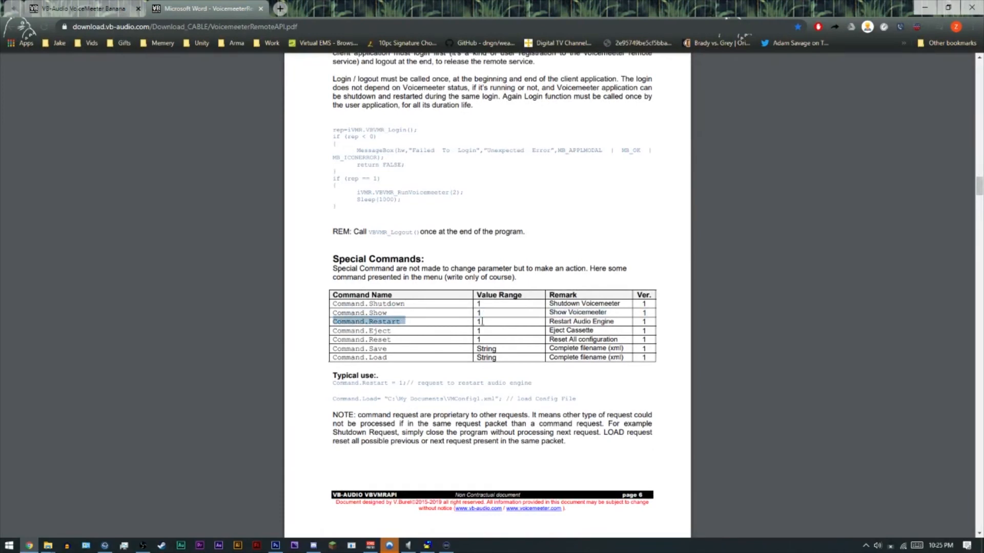
{"action": "left_click_drag", "start_coordinate": [476, 322], "coordinate": [487, 320]}
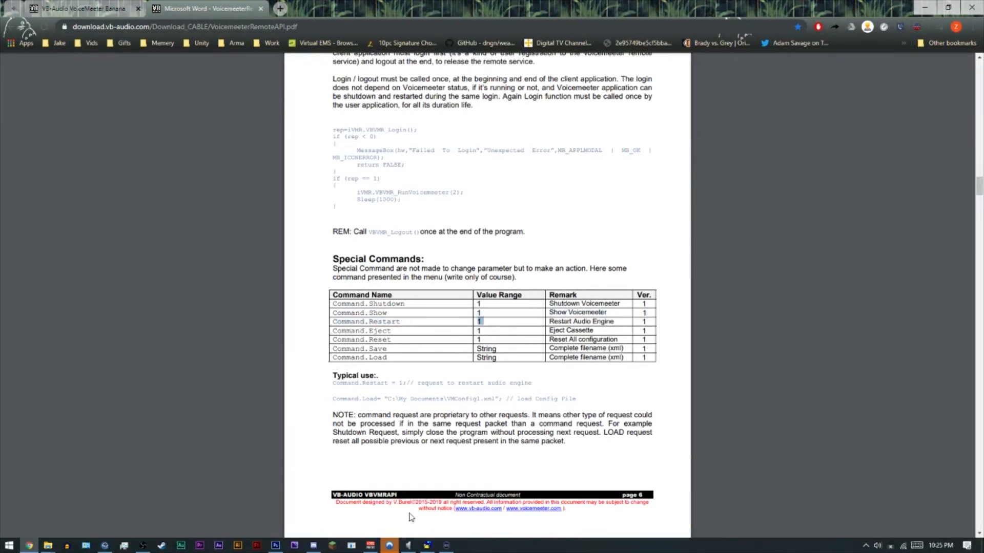
Return to Stream Deck and read through the end of the speaker key's Mode2 key press command
{"action": "left_click", "coordinate": [445, 544]}
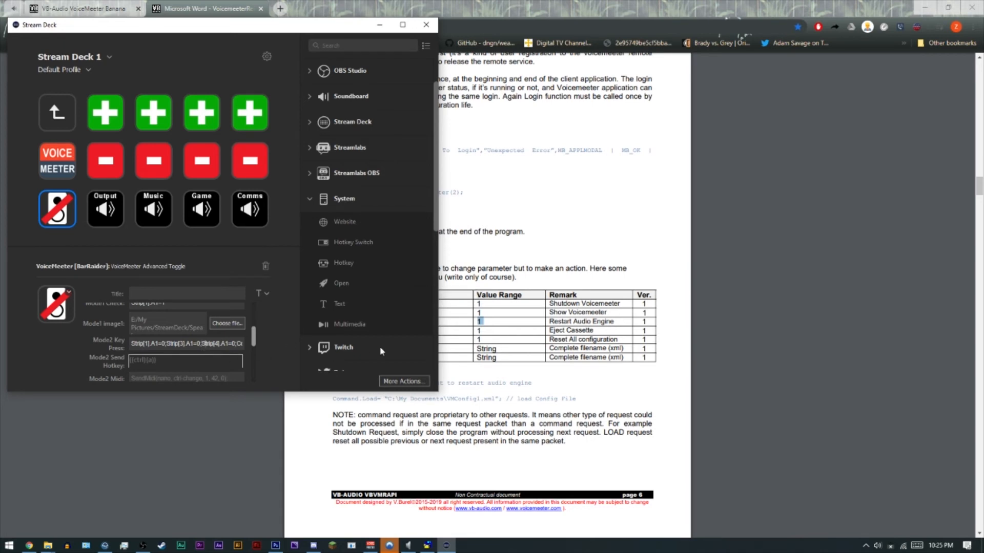
{"action": "key", "text": "Right"}
{"action": "key", "text": "Right"}
{"action": "key", "text": "Right"}
{"action": "key", "text": "Right"}
{"action": "key", "text": "Right"}
{"action": "key", "text": "Right"}
{"action": "key", "text": "Right"}
{"action": "key", "text": "Right"}
{"action": "key", "text": "Right"}
{"action": "key", "text": "Right"}
{"action": "key", "text": "Right"}
{"action": "key", "text": "Right"}
{"action": "key", "text": "Right"}
{"action": "key", "text": "Right"}
{"action": "key", "text": "Right"}
{"action": "key", "text": "Right"}
{"action": "key", "text": "Right"}
{"action": "key", "text": "Right"}
{"action": "key", "text": "Right"}
{"action": "key", "text": "Right"}
Bring up Voicemeeter and view its general options, including Restart Audio Engine, without choosing one
{"action": "left_click", "coordinate": [377, 545]}
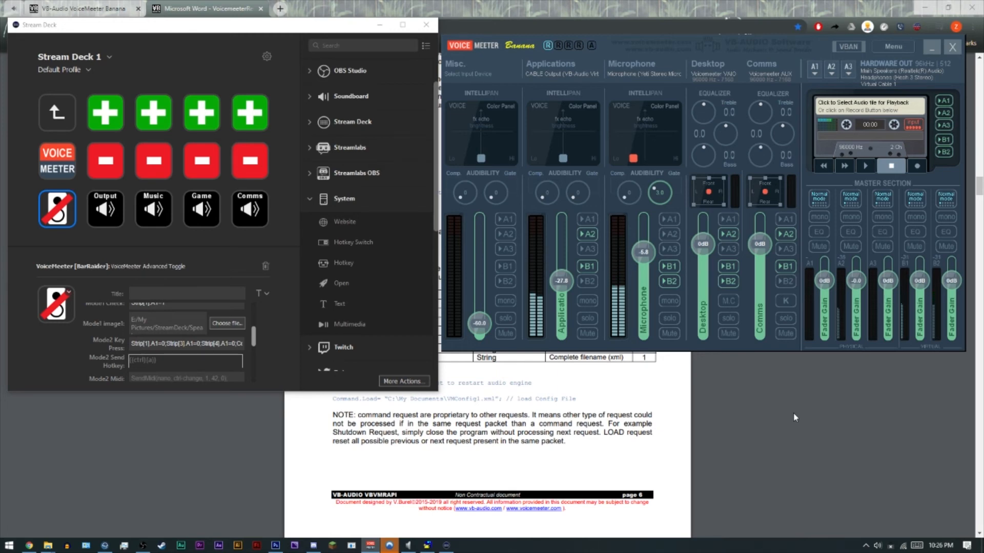
{"action": "left_click", "coordinate": [894, 48]}
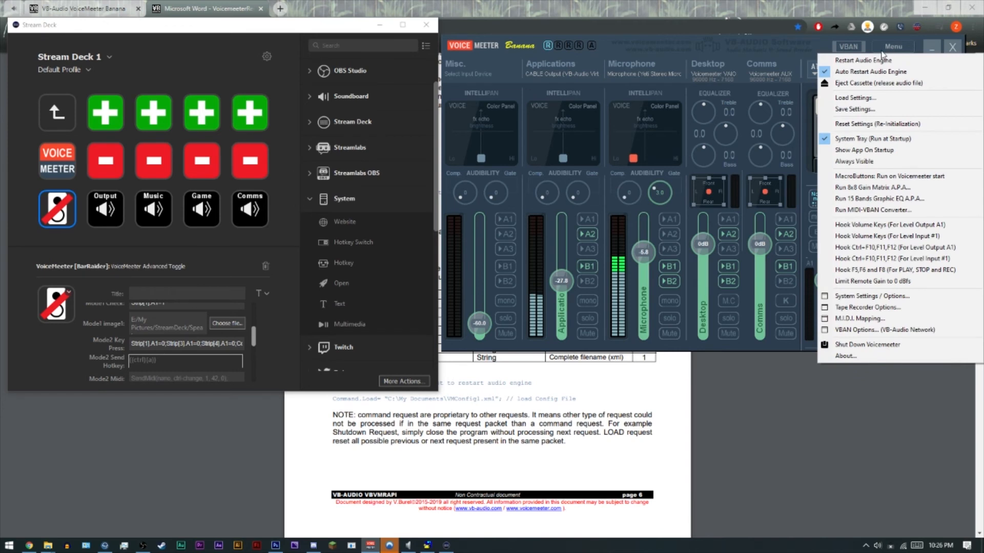
{"action": "left_click", "coordinate": [817, 54]}
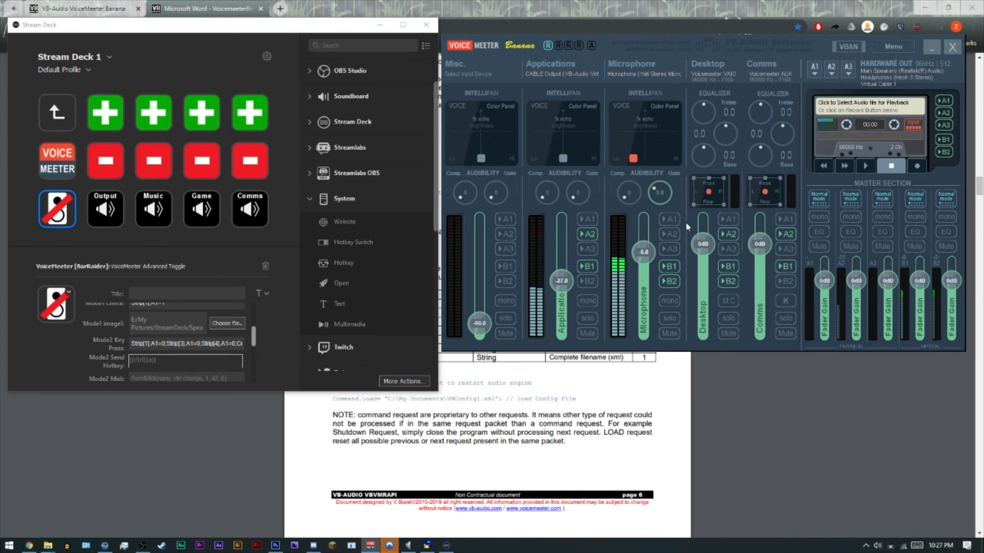
Lower the Applications strip fader to about -39.8 dB and return it to about -27.8 dB
{"action": "scroll", "coordinate": [565, 289], "scroll_direction": "up", "scroll_amount": 1}
{"action": "scroll", "coordinate": [567, 291], "scroll_direction": "down", "scroll_amount": 1}
{"action": "scroll", "coordinate": [567, 288], "scroll_direction": "down", "scroll_amount": 3}
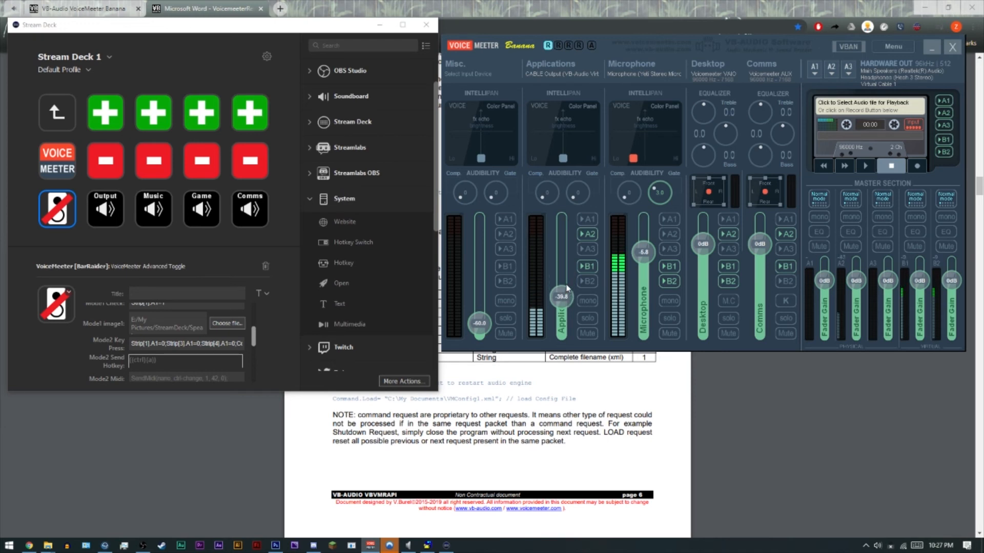
{"action": "scroll", "coordinate": [566, 287], "scroll_direction": "up", "scroll_amount": 3}
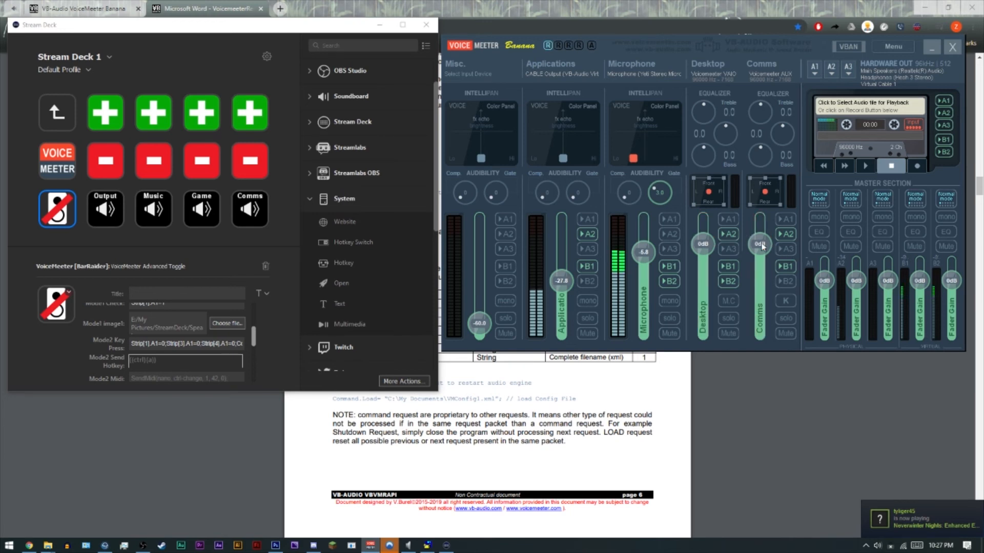
Review the plus key above Output with its bus gain commands, and locate its VoiceMeeter Advanced Press/Long-Press action in the action list
{"action": "left_click", "coordinate": [117, 117]}
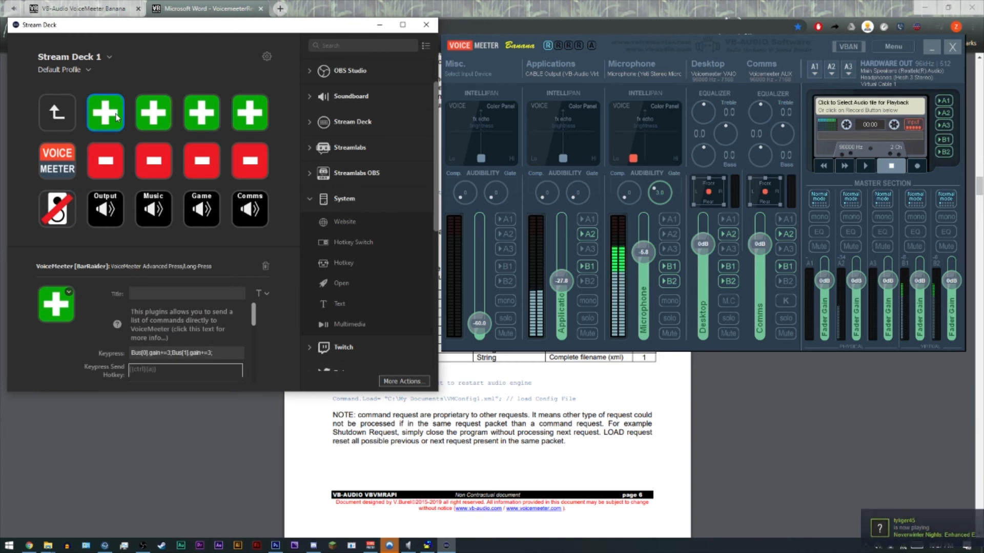
{"action": "left_click", "coordinate": [121, 204]}
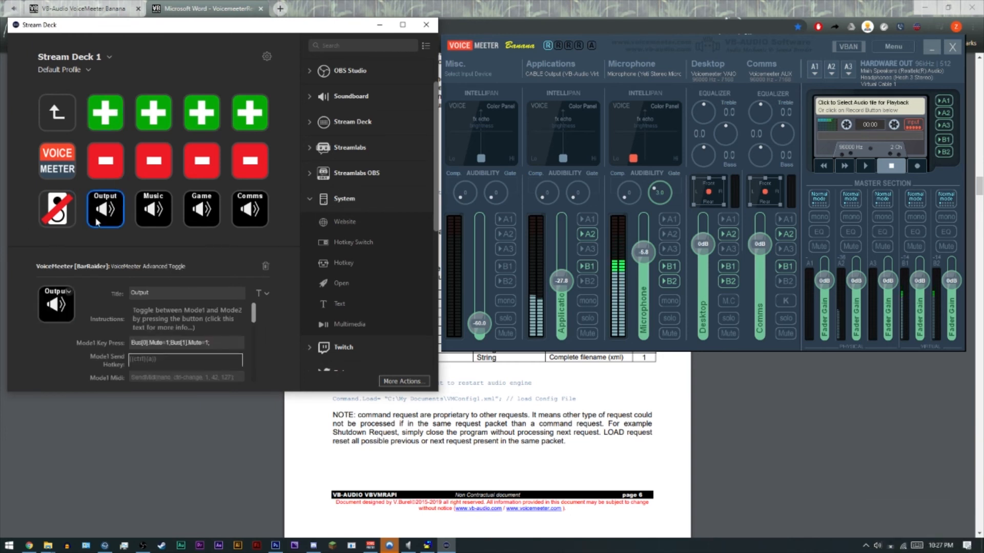
{"action": "scroll", "coordinate": [362, 288], "scroll_direction": "down", "scroll_amount": 5}
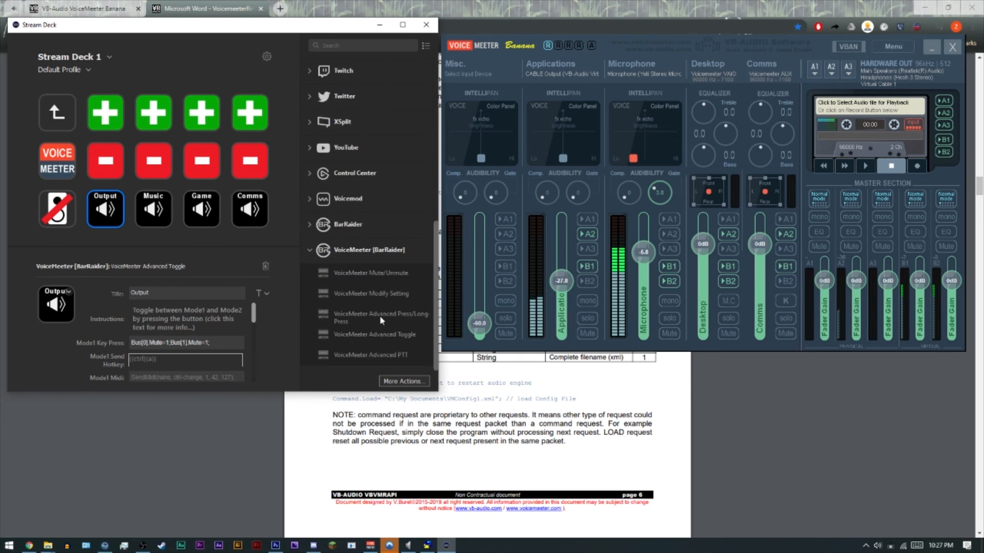
{"action": "left_click_drag", "start_coordinate": [382, 320], "coordinate": [112, 126]}
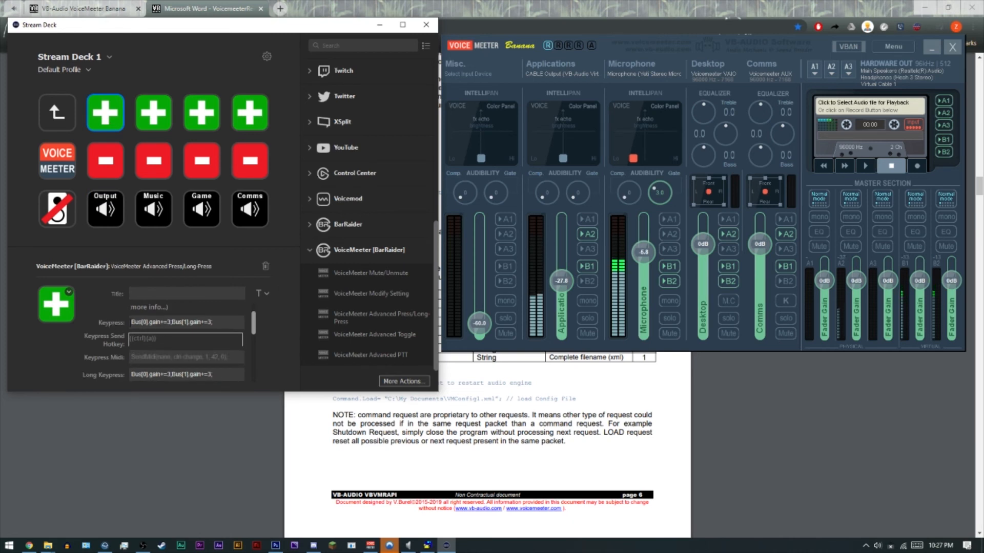
Review the Music plus key's gain command, the Music minus key's keypress and long keypress settings, and the Game and Comms minus keys' commands
{"action": "left_click", "coordinate": [162, 127]}
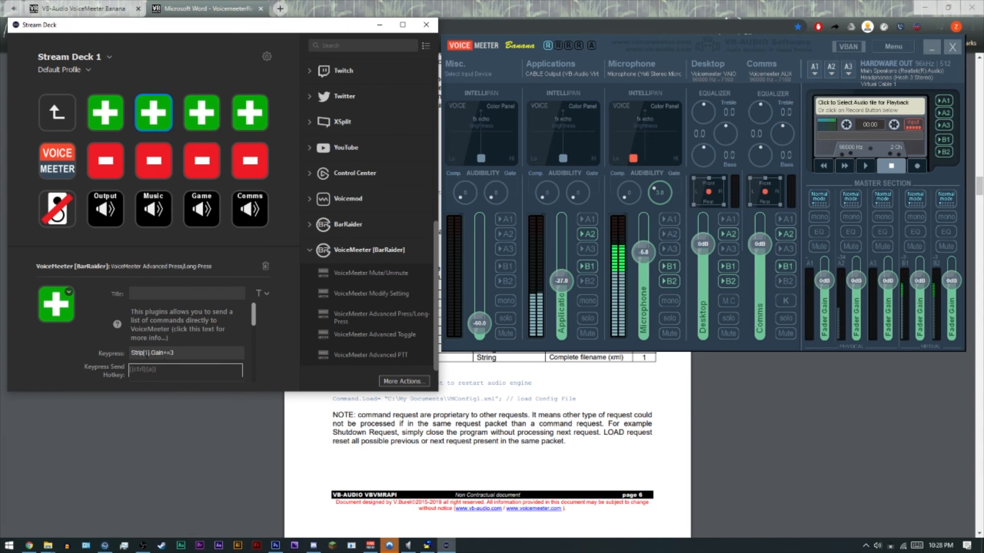
{"action": "double_click", "coordinate": [157, 353]}
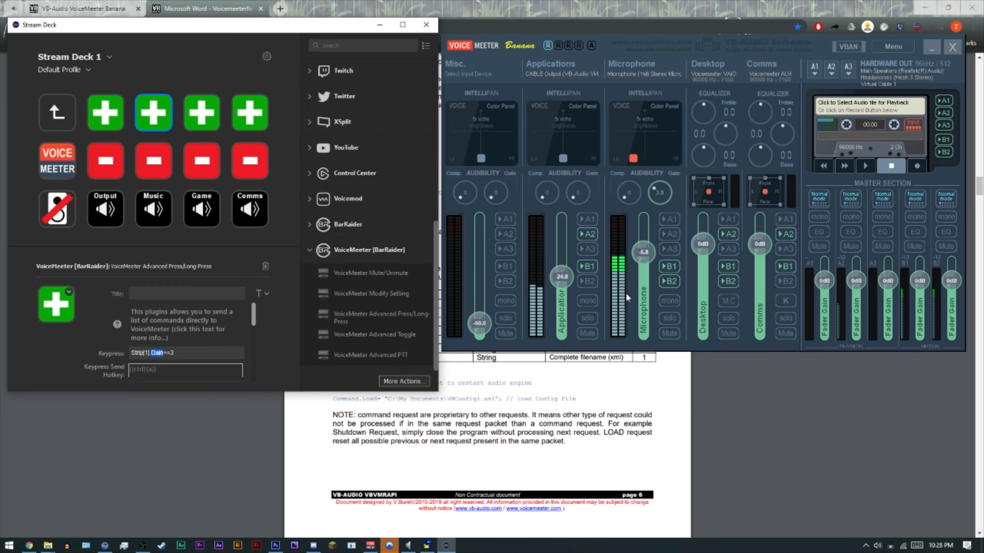
{"action": "left_click", "coordinate": [147, 173]}
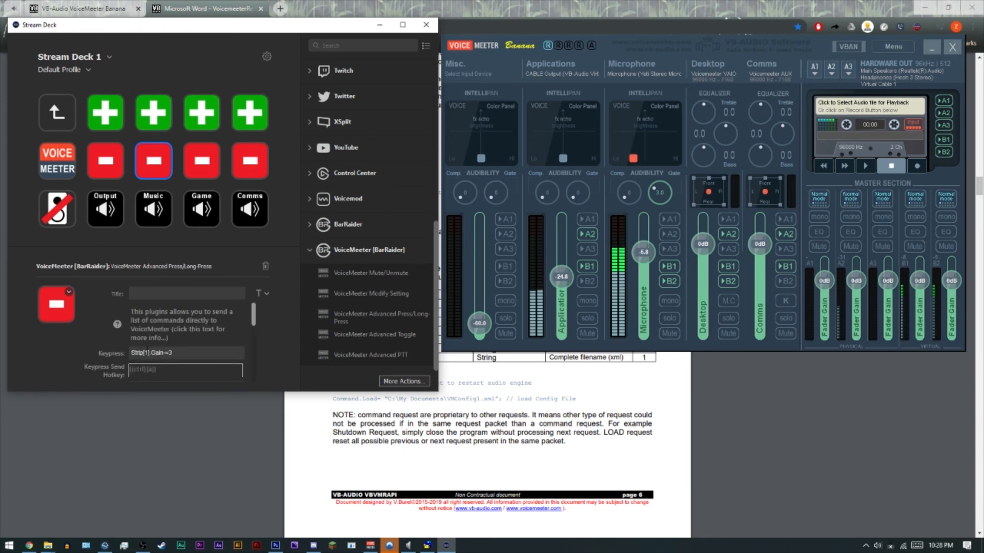
{"action": "scroll", "coordinate": [117, 332], "scroll_direction": "down", "scroll_amount": 1}
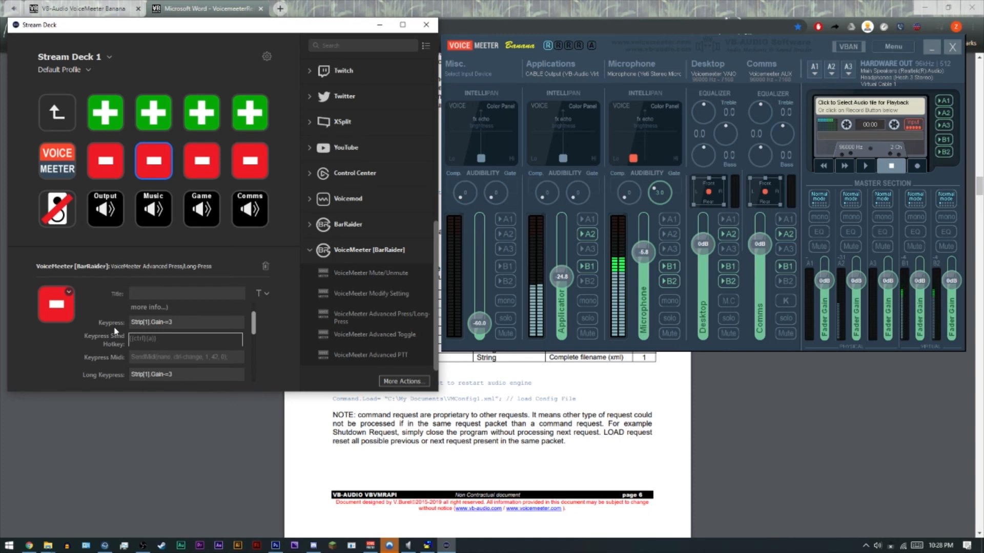
{"action": "scroll", "coordinate": [116, 331], "scroll_direction": "down", "scroll_amount": 1}
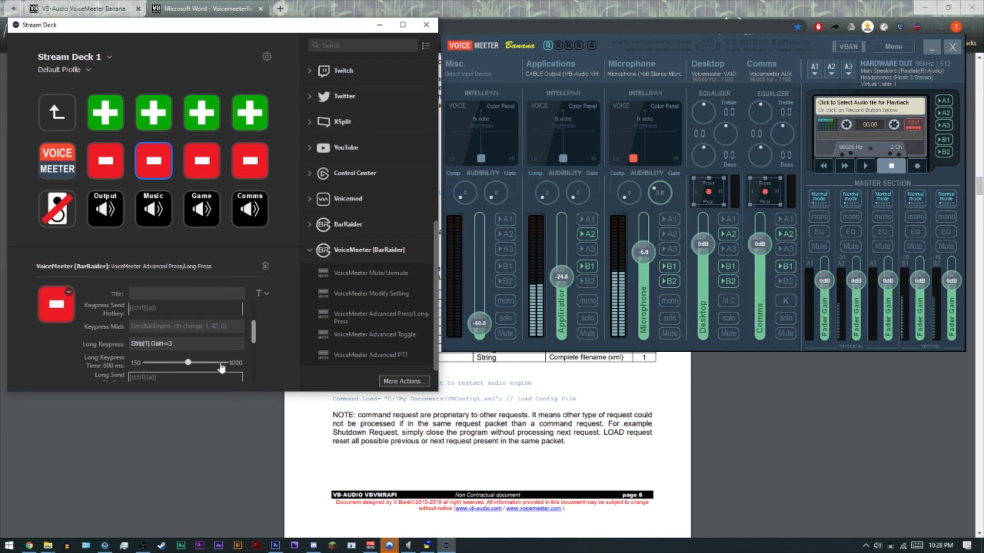
{"action": "left_click", "coordinate": [193, 169]}
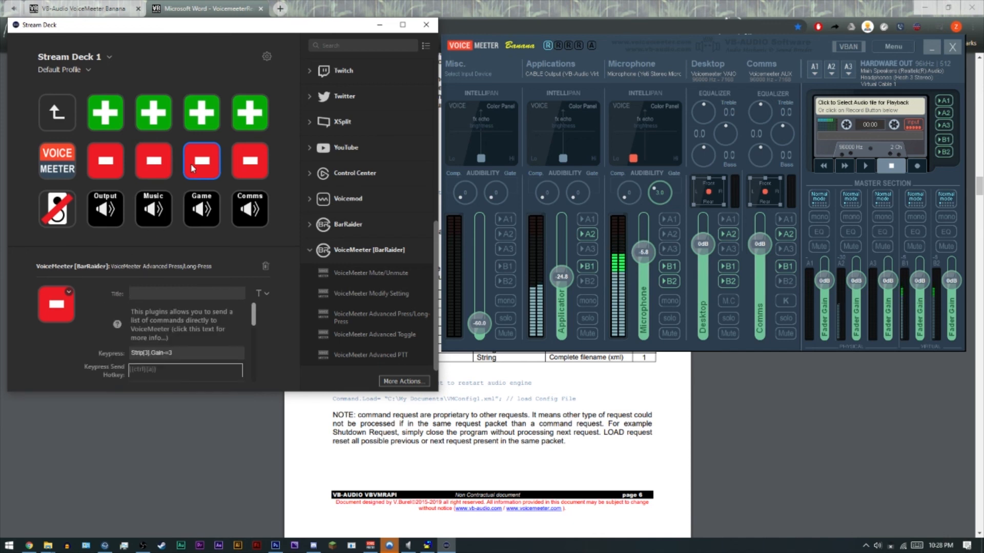
{"action": "left_click", "coordinate": [259, 165]}
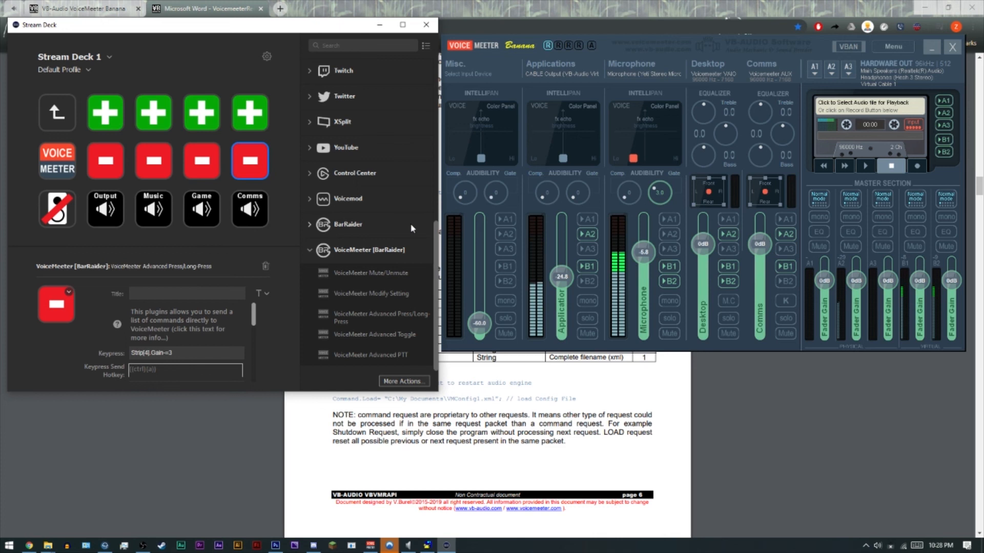
Review the Output minus key's bus gain commands, and examine the Gain and Pan_x entries under Input Strip Parameters in the Remote API document
{"action": "left_click", "coordinate": [106, 155]}
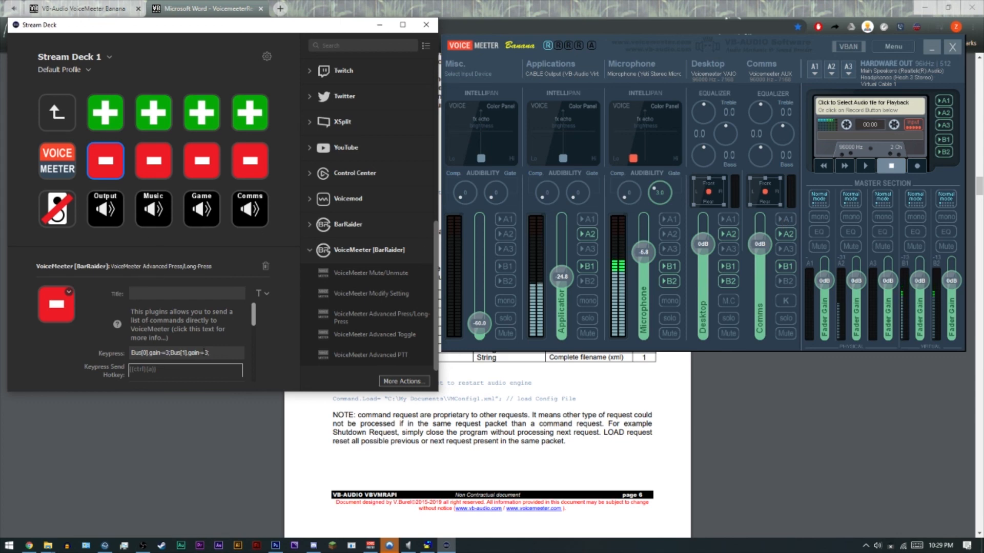
{"action": "left_click", "coordinate": [352, 442]}
{"action": "scroll", "coordinate": [413, 309], "scroll_direction": "down", "scroll_amount": 8}
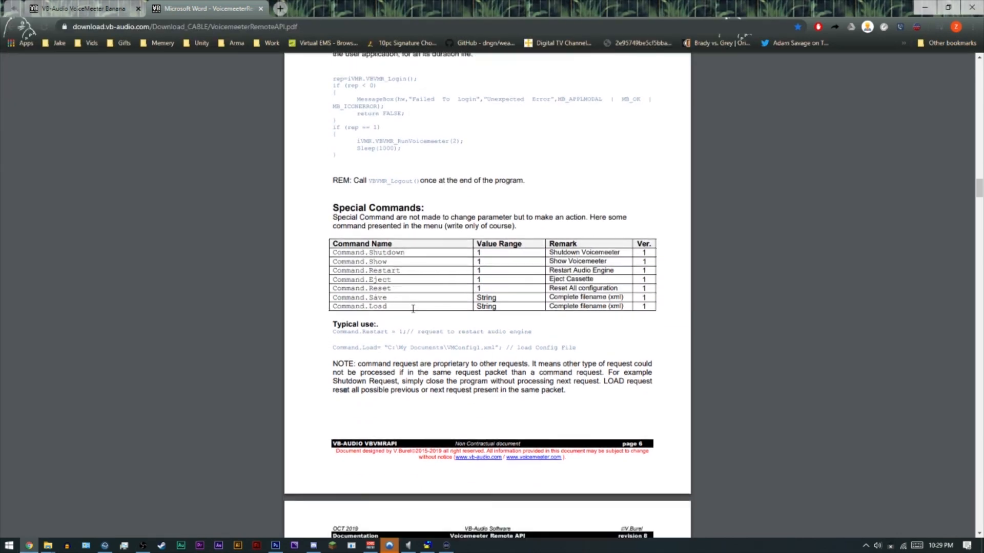
{"action": "scroll", "coordinate": [413, 309], "scroll_direction": "down", "scroll_amount": 15}
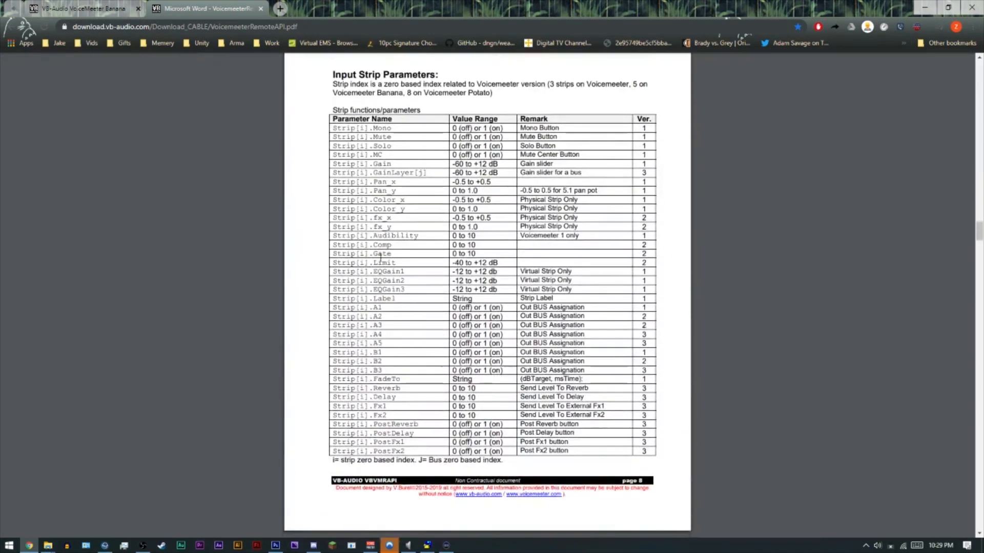
{"action": "left_click_drag", "start_coordinate": [370, 164], "coordinate": [396, 164]}
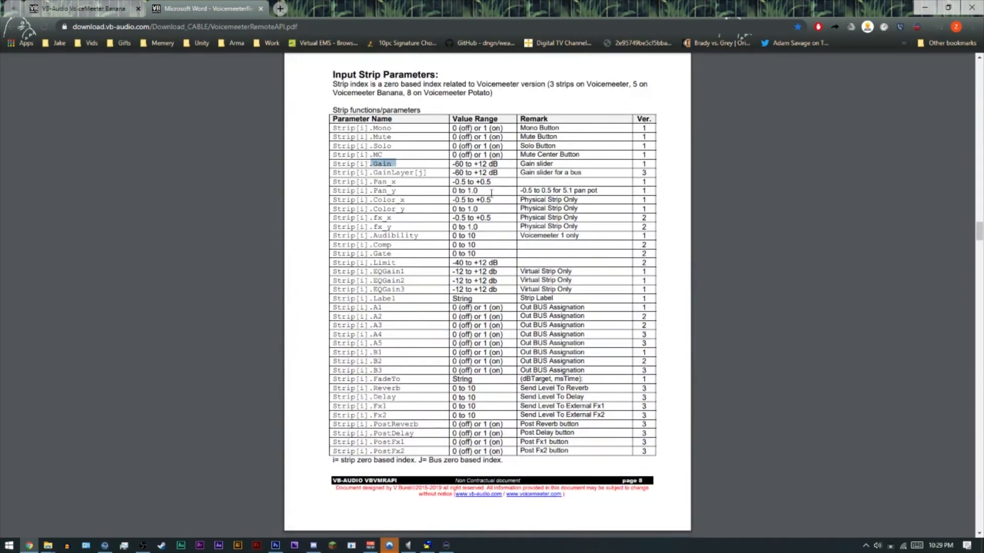
{"action": "left_click_drag", "start_coordinate": [520, 164], "coordinate": [552, 164]}
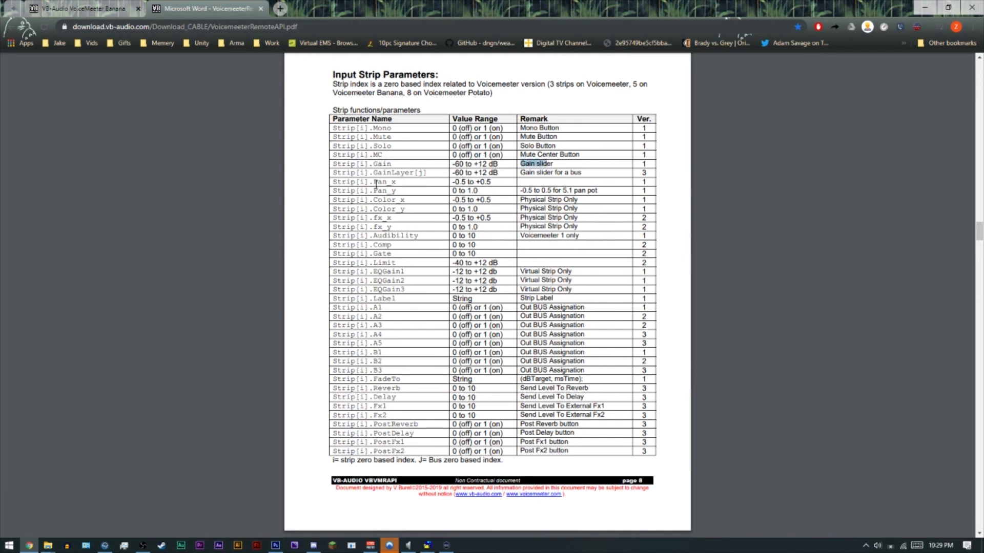
{"action": "left_click_drag", "start_coordinate": [374, 181], "coordinate": [393, 182]}
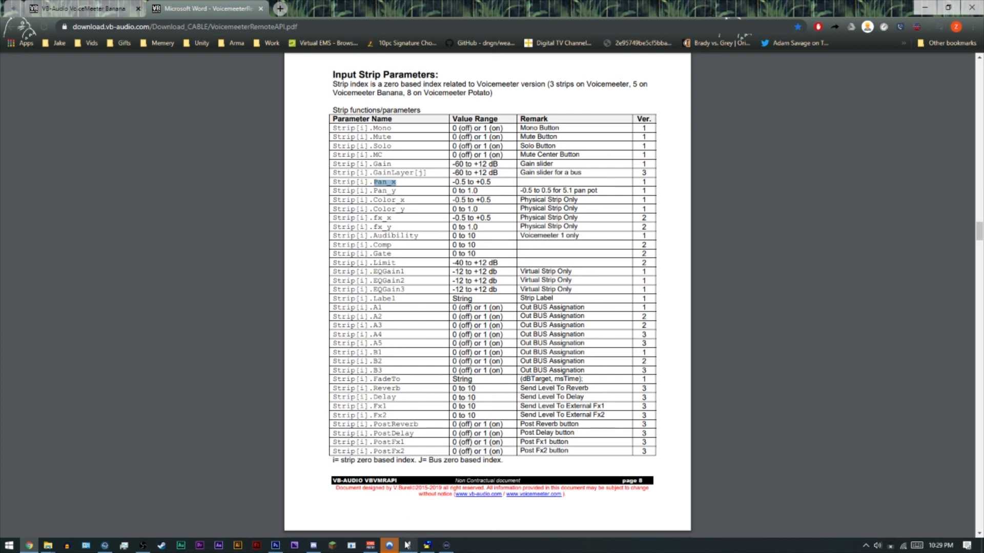
Switch to Stream Deck and Voicemeeter, revisit the VoiceMeeter Banana web page and the Remote API document, and return to Stream Deck
{"action": "left_click", "coordinate": [446, 545]}
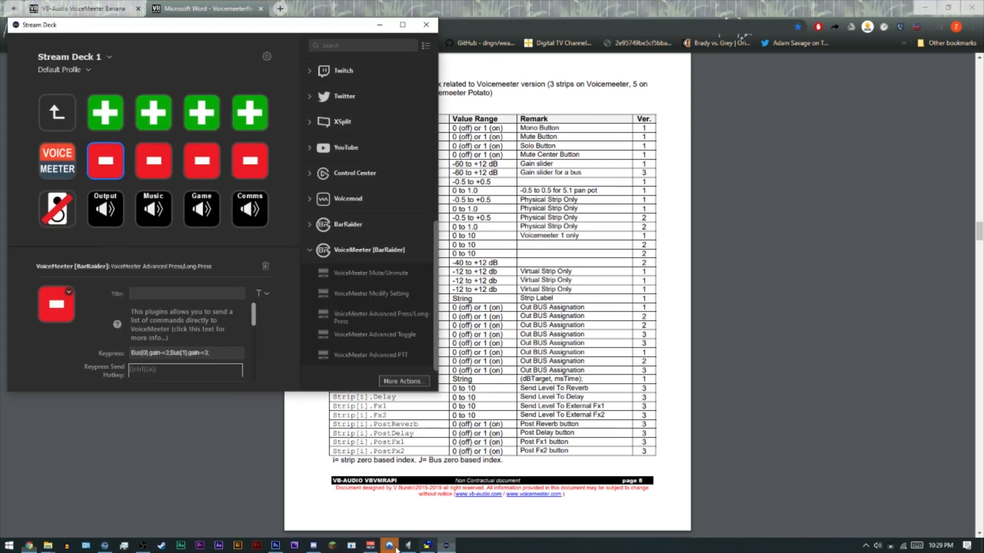
{"action": "left_click", "coordinate": [371, 545]}
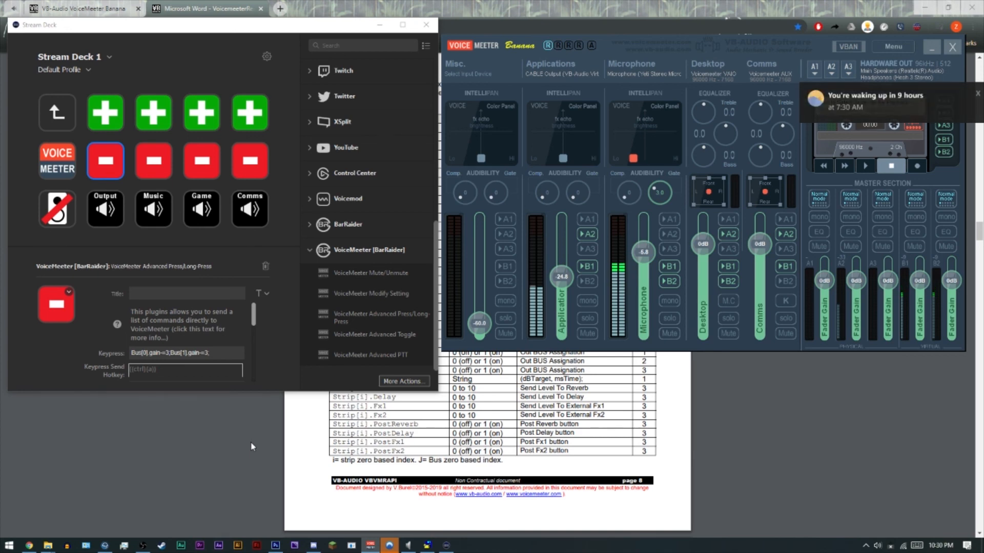
{"action": "left_click", "coordinate": [77, 8]}
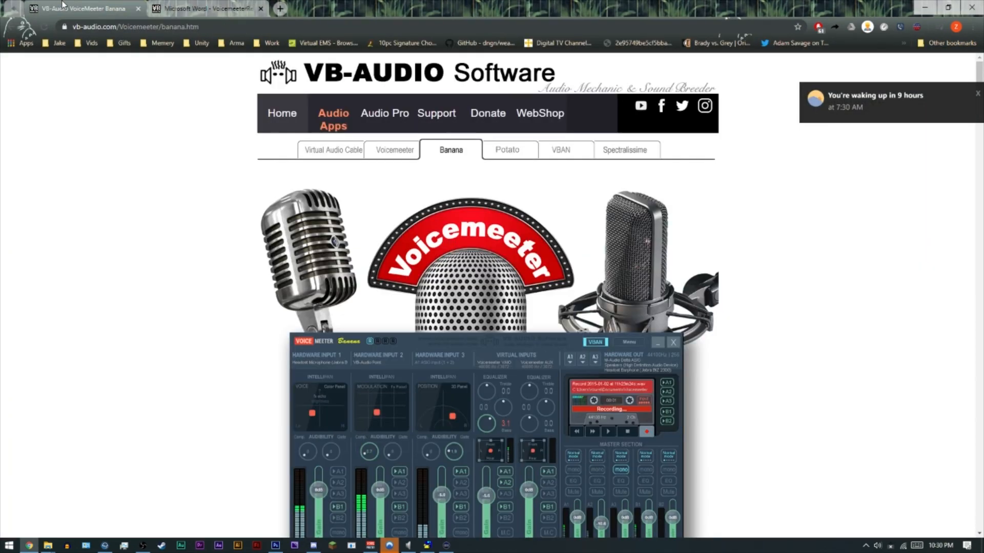
{"action": "left_click", "coordinate": [210, 8]}
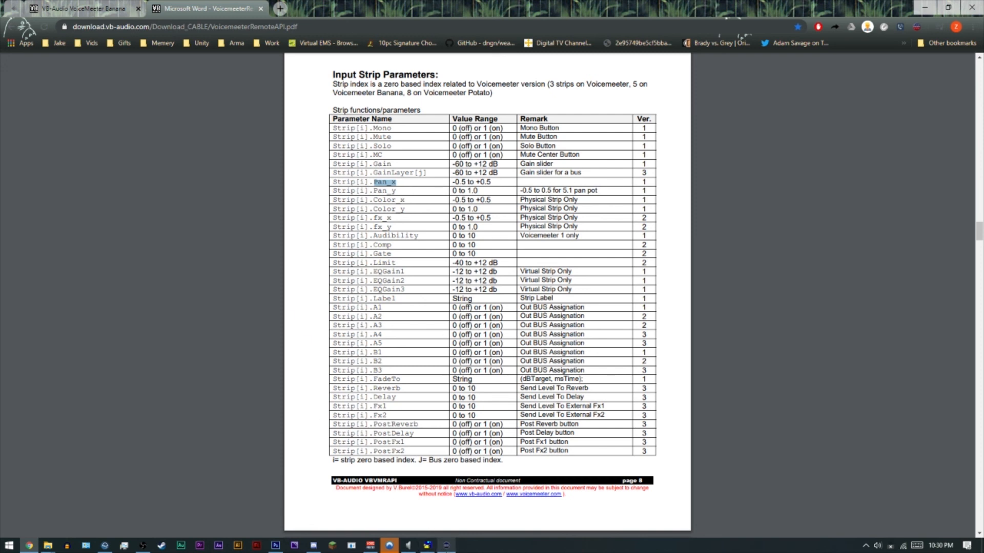
{"action": "left_click", "coordinate": [445, 546]}
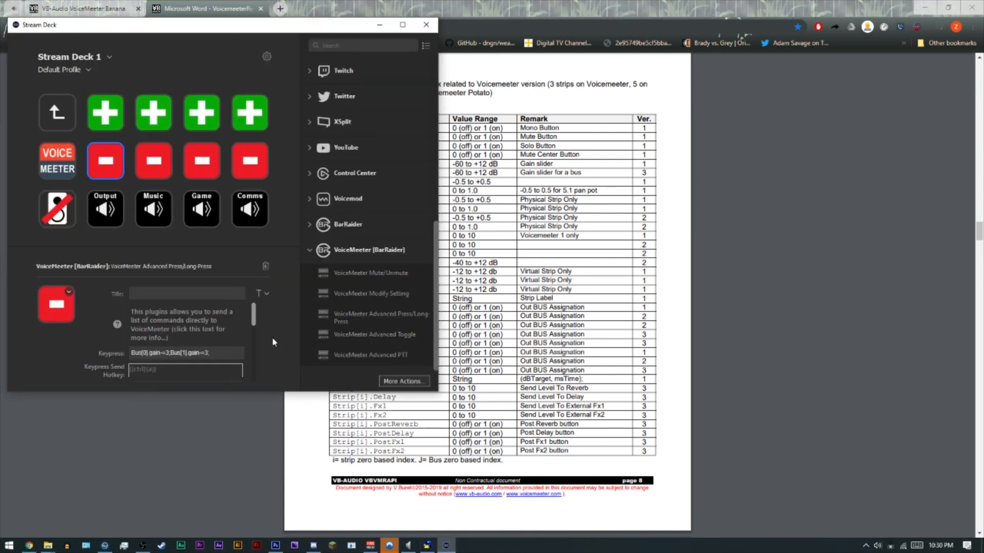